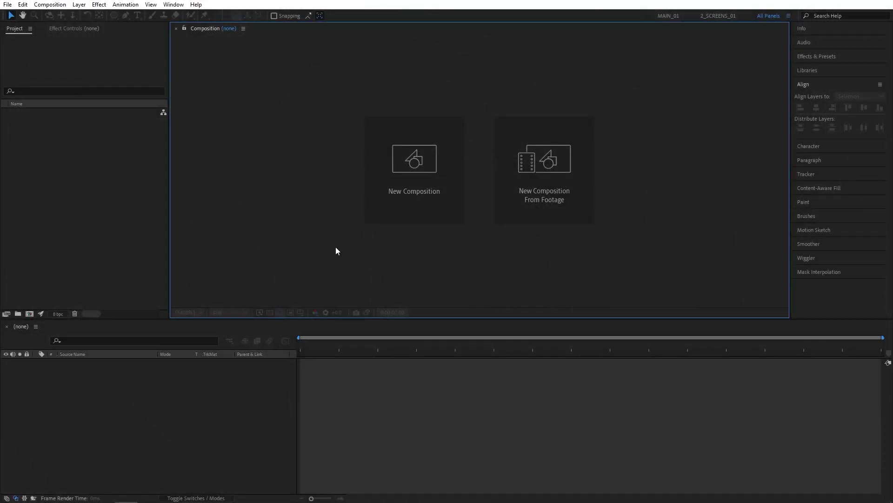
Create a new composition named 'Render' with 1920×1080, 30 fps and 5-second settings.
{"action": "left_click", "coordinate": [421, 207]}
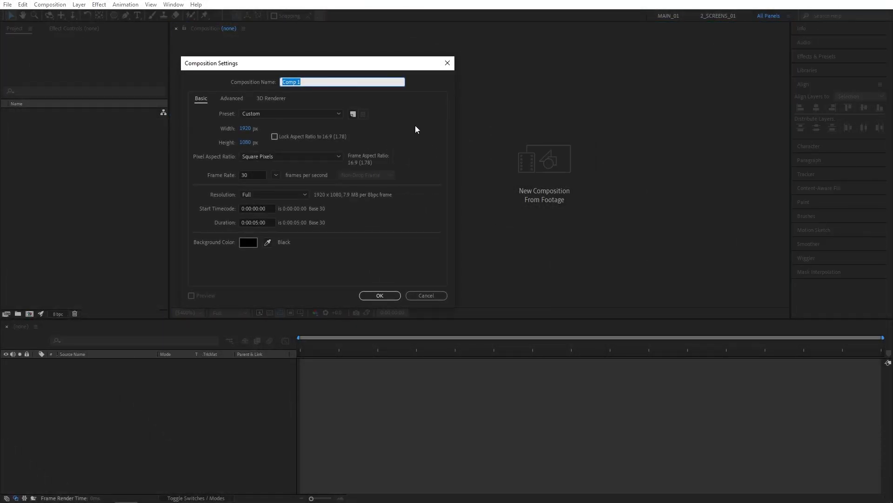
{"action": "type", "text": "Render"}
{"action": "left_click", "coordinate": [380, 296]}
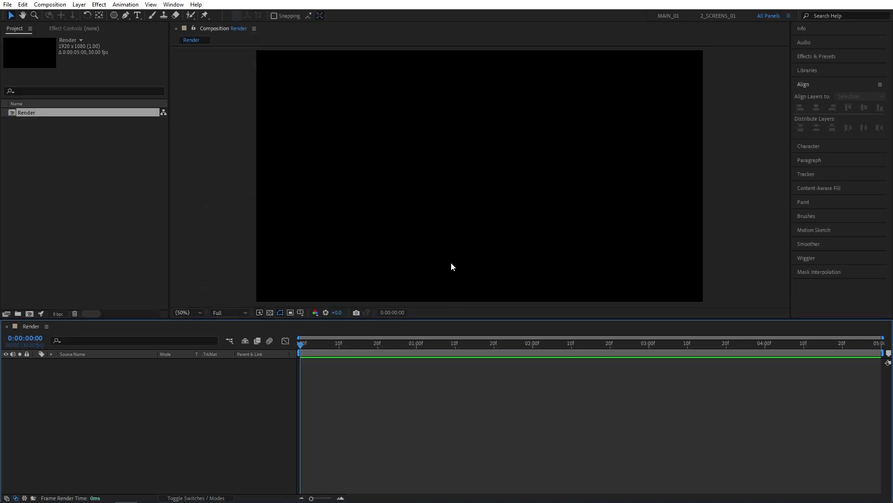
Select the Polygon tool with Fill set to None and a solid-colour 20 px stroke.
{"action": "left_click", "coordinate": [114, 16]}
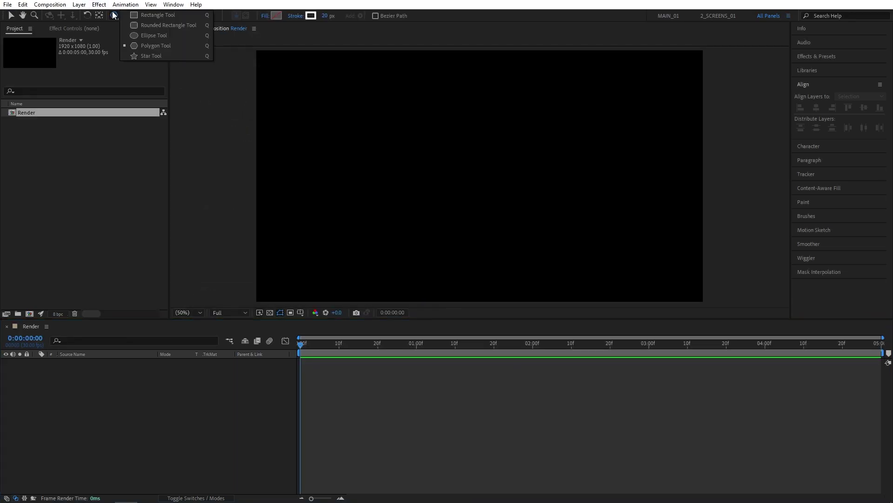
{"action": "left_click", "coordinate": [161, 48]}
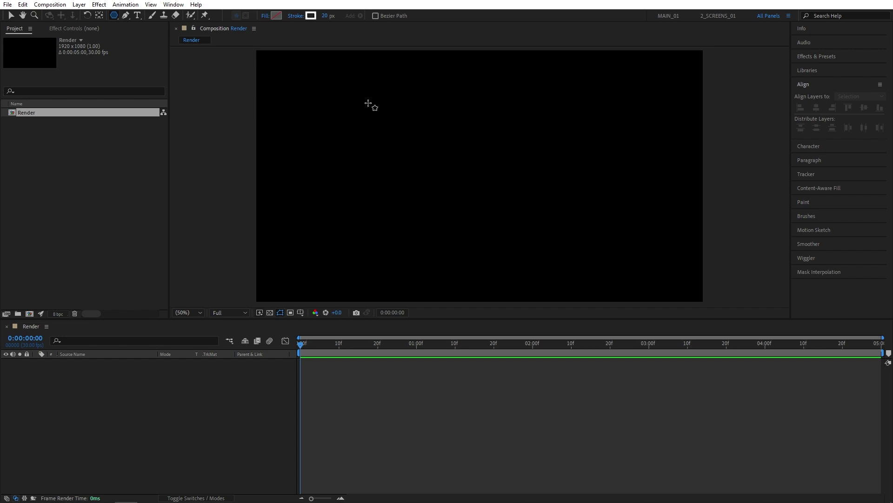
{"action": "left_click", "coordinate": [265, 16]}
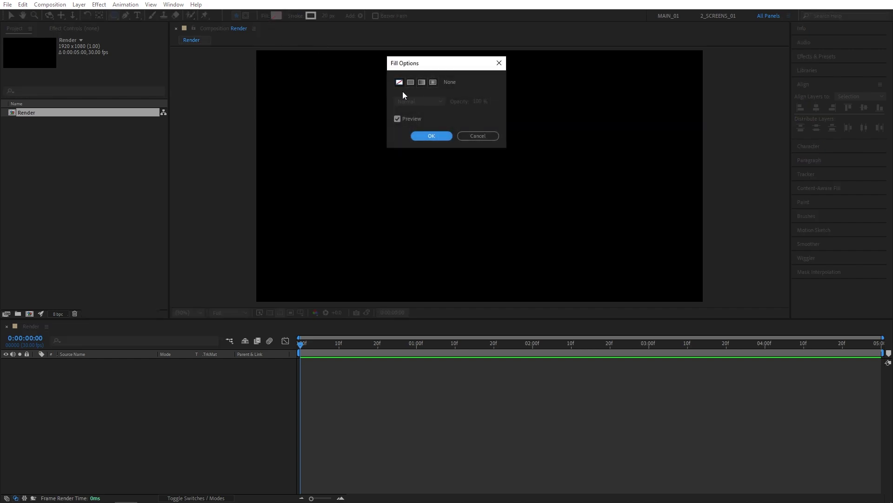
{"action": "left_click", "coordinate": [429, 135]}
{"action": "left_click", "coordinate": [297, 17]}
{"action": "left_click", "coordinate": [426, 135]}
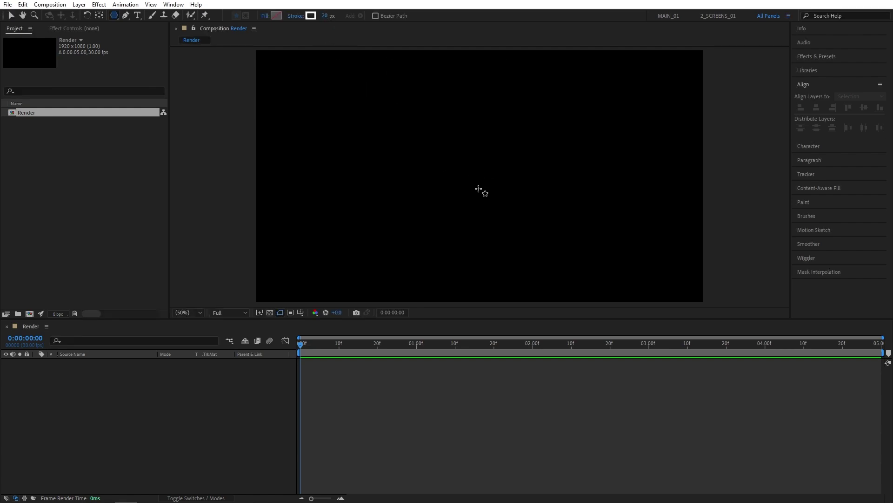
Draw a pentagon in the composition and set the layer's Anchor Point to 0,0.
{"action": "left_click_drag", "start_coordinate": [479, 176], "coordinate": [535, 213]}
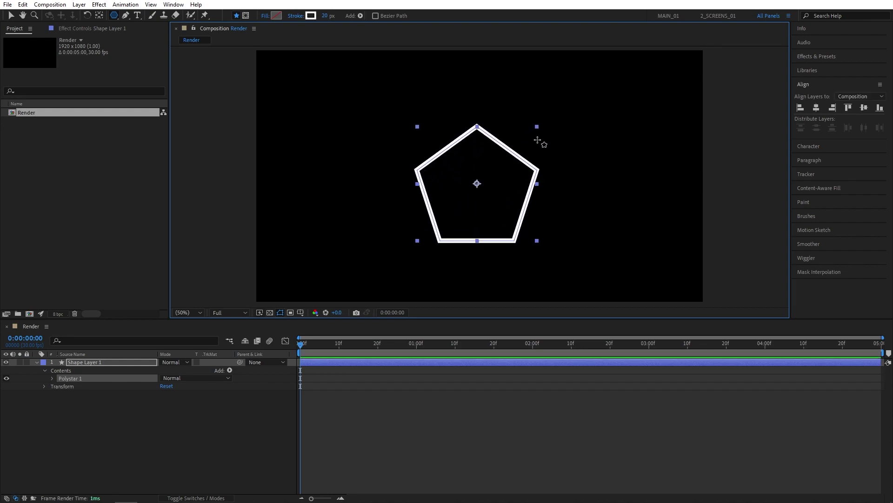
{"action": "left_click", "coordinate": [45, 386]}
{"action": "left_click", "coordinate": [165, 393]}
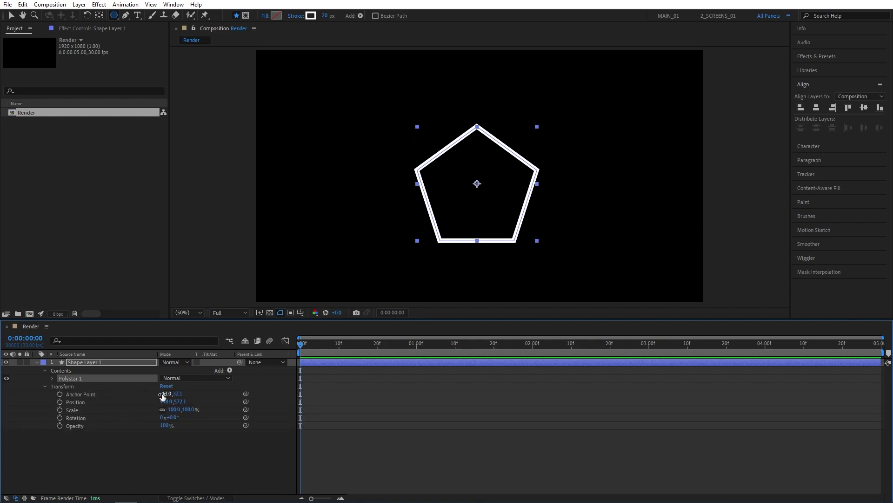
{"action": "type", "text": "0"}
{"action": "key", "text": "Return"}
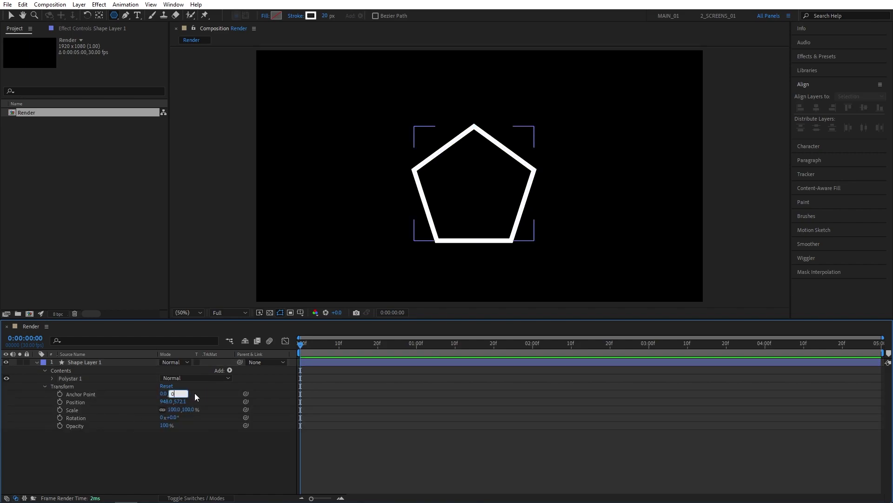
{"action": "type", "text": "0"}
{"action": "key", "text": "Return"}
Set the Polystar's own Position inside the shape contents to 0,0.
{"action": "left_click", "coordinate": [52, 379]}
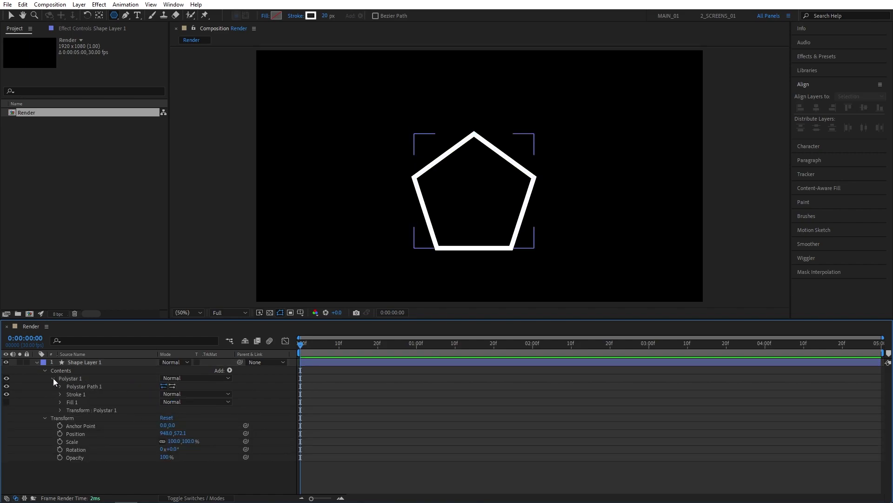
{"action": "left_click", "coordinate": [60, 410]}
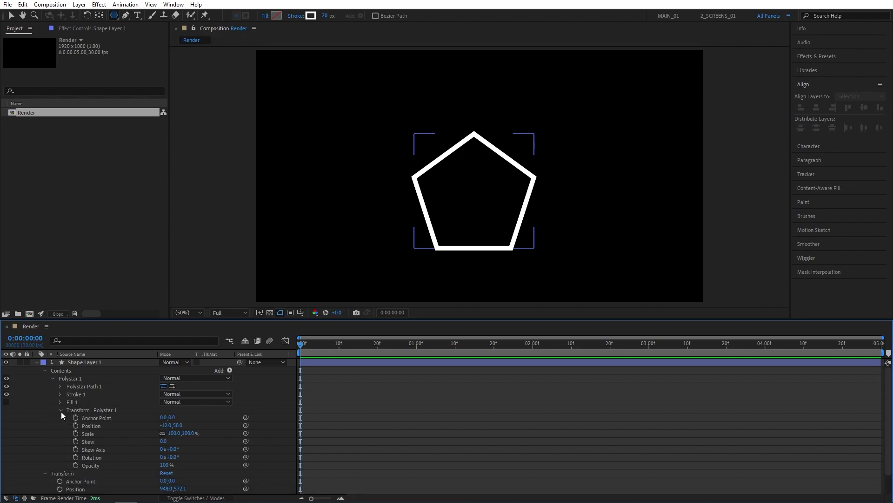
{"action": "left_click", "coordinate": [166, 427]}
{"action": "type", "text": "0"}
{"action": "key", "text": "Tab"}
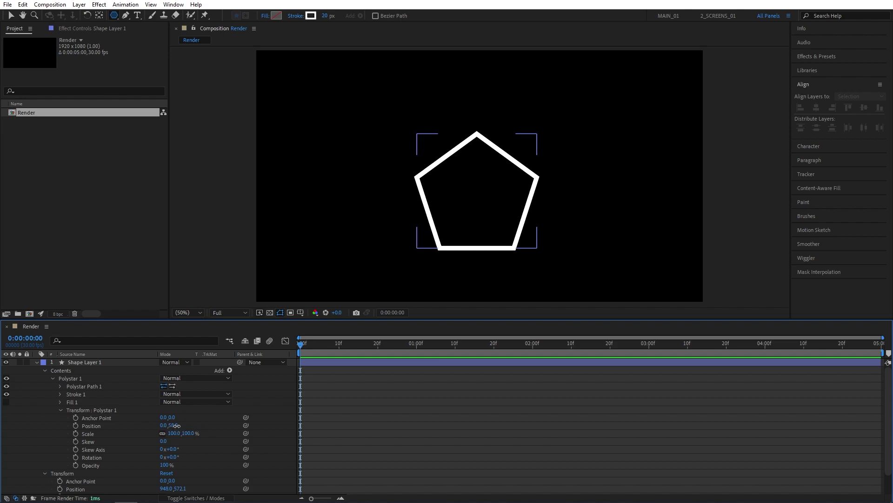
{"action": "type", "text": "0"}
{"action": "key", "text": "Return"}
Align Shape Layer 1 to the horizontal and vertical centre of the composition.
{"action": "left_click", "coordinate": [88, 362]}
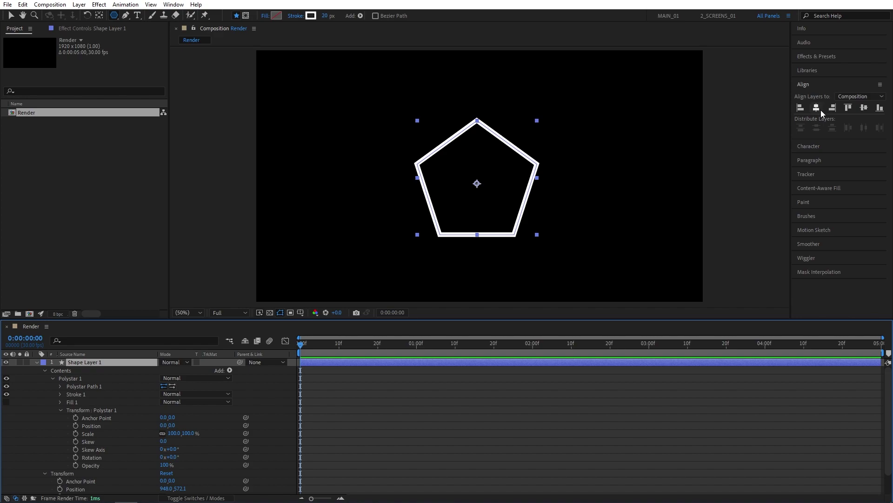
{"action": "left_click", "coordinate": [818, 108]}
{"action": "left_click", "coordinate": [865, 108]}
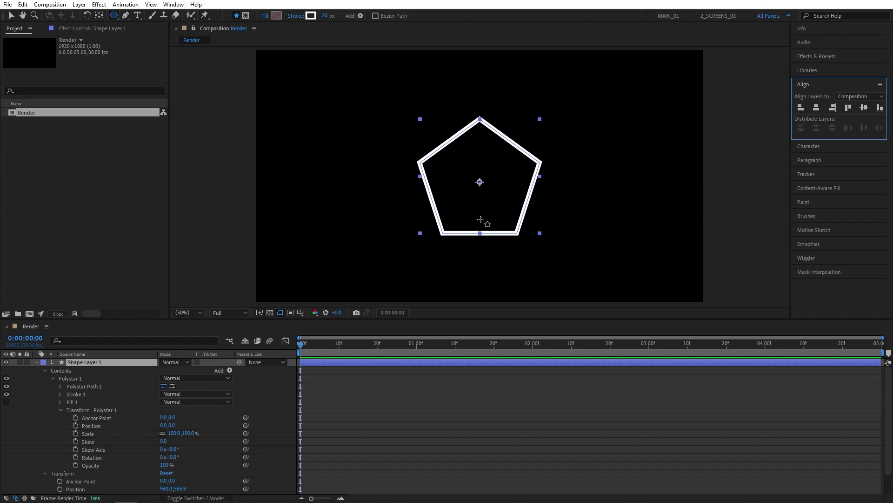
Add a Repeater to the pentagon's contents group.
{"action": "left_click", "coordinate": [66, 370]}
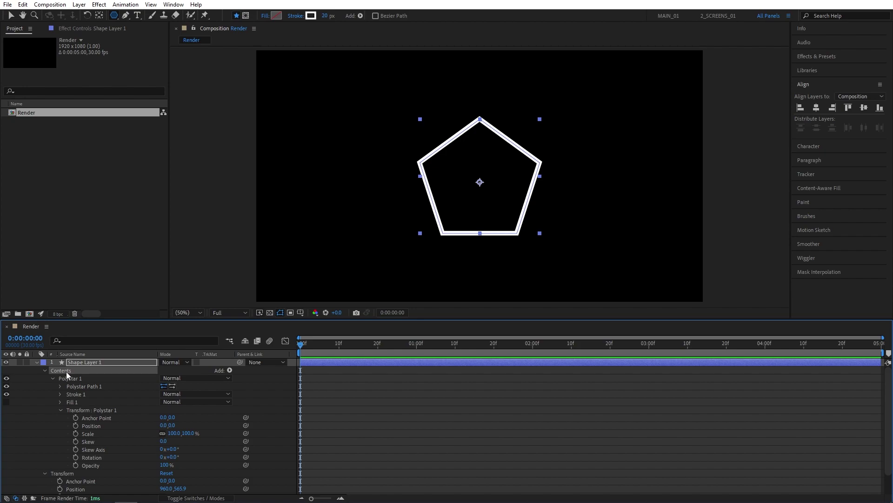
{"action": "left_click", "coordinate": [229, 370]}
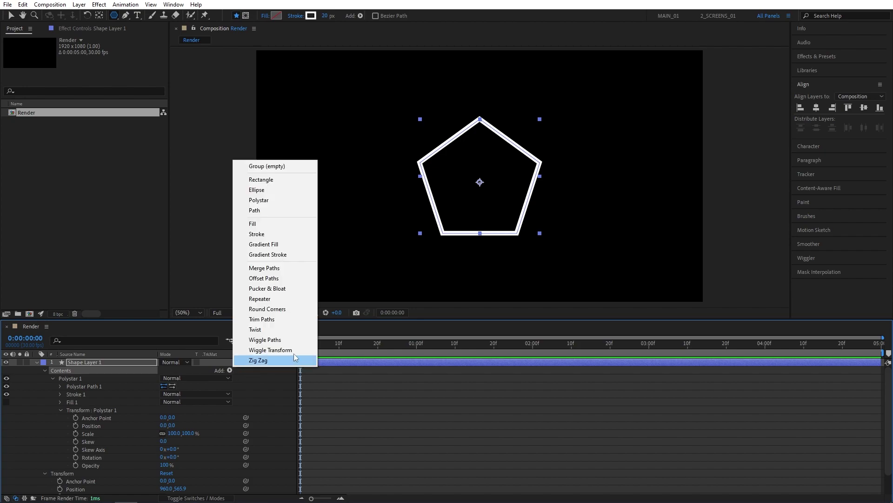
{"action": "left_click", "coordinate": [274, 300]}
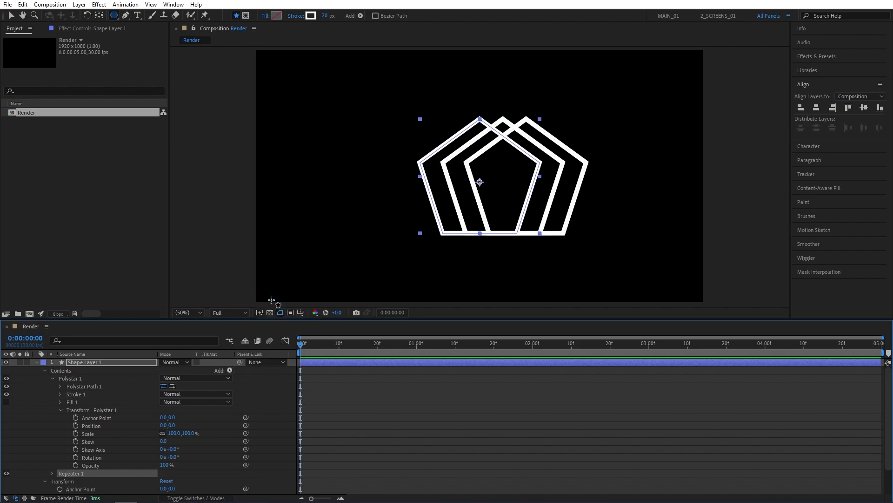
Set Repeater 1 to 50 copies and zero its transform position offset.
{"action": "left_click", "coordinate": [52, 474]}
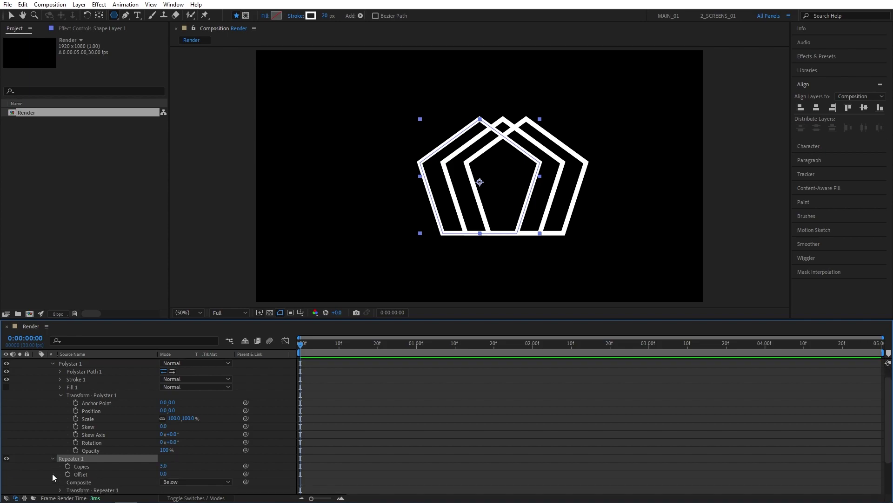
{"action": "scroll", "coordinate": [74, 431], "scroll_direction": "down", "scroll_amount": 3}
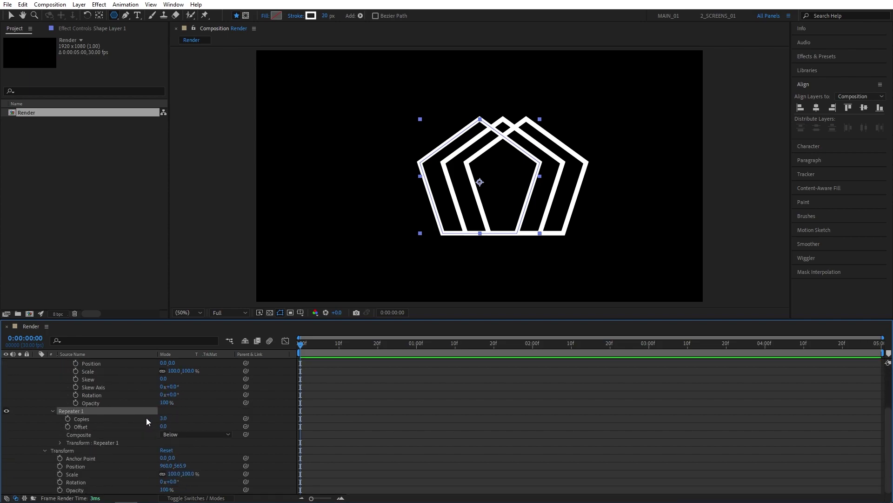
{"action": "left_click_drag", "start_coordinate": [161, 418], "coordinate": [166, 419]}
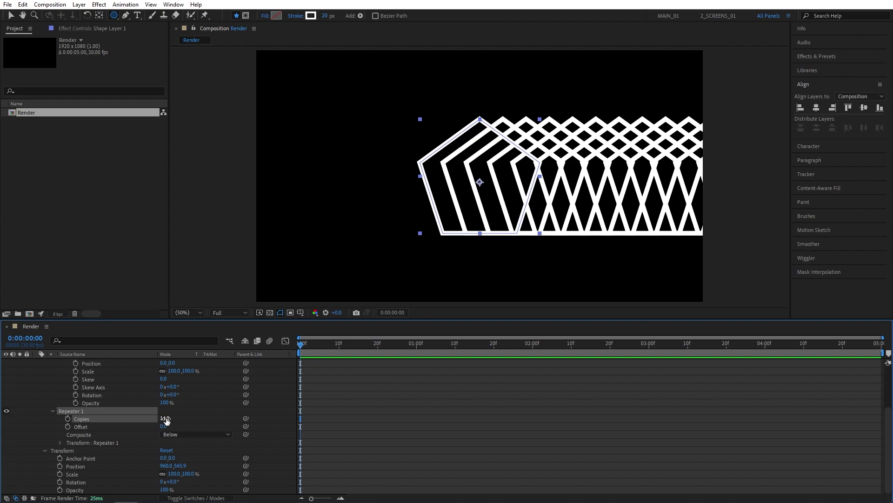
{"action": "left_click", "coordinate": [166, 418]}
{"action": "key", "text": "Return"}
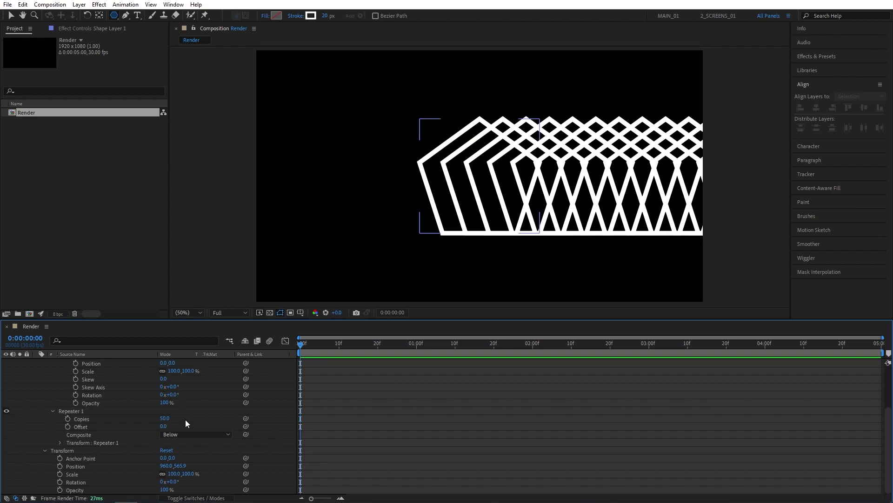
{"action": "left_click", "coordinate": [59, 443]}
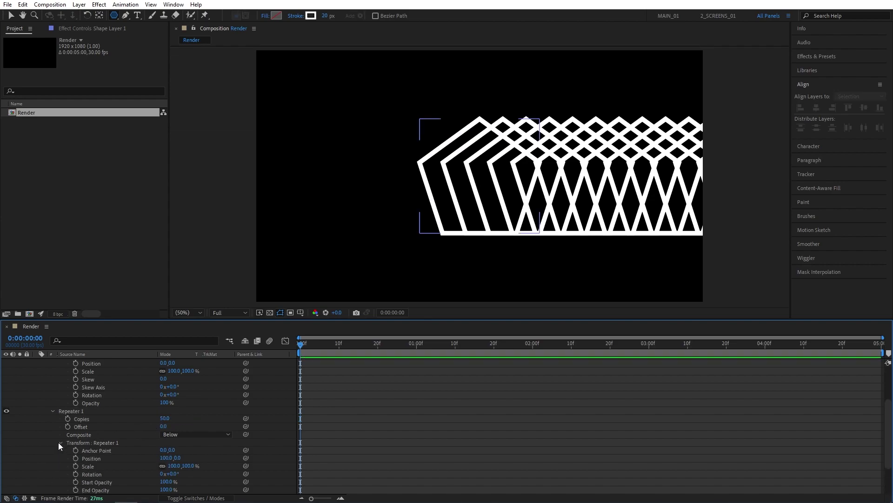
{"action": "scroll", "coordinate": [125, 424], "scroll_direction": "down", "scroll_amount": 2}
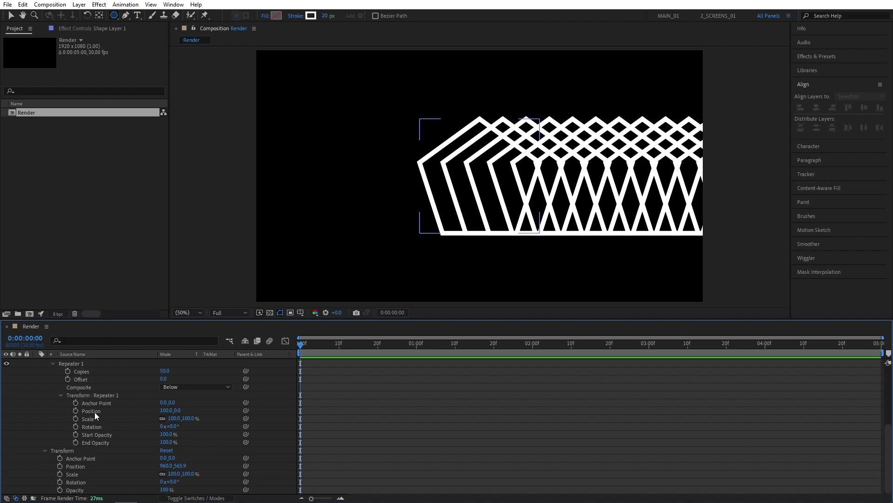
{"action": "left_click", "coordinate": [166, 410]}
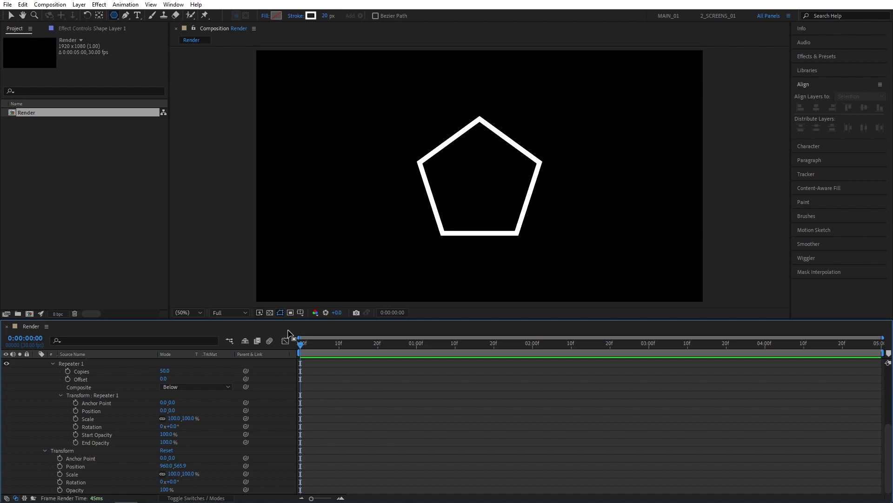
Set the Repeater 1 copy scale to 70% so the pentagons nest concentrically.
{"action": "left_click", "coordinate": [174, 419]}
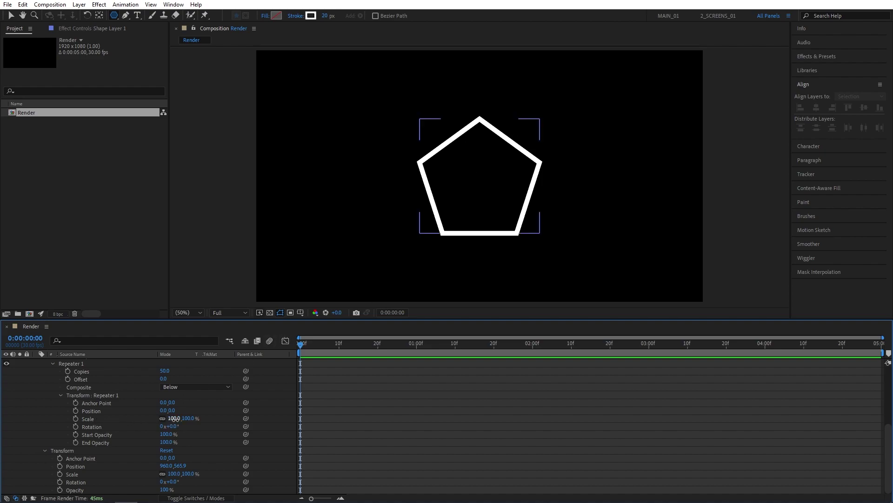
{"action": "left_click_drag", "start_coordinate": [173, 419], "coordinate": [165, 418]}
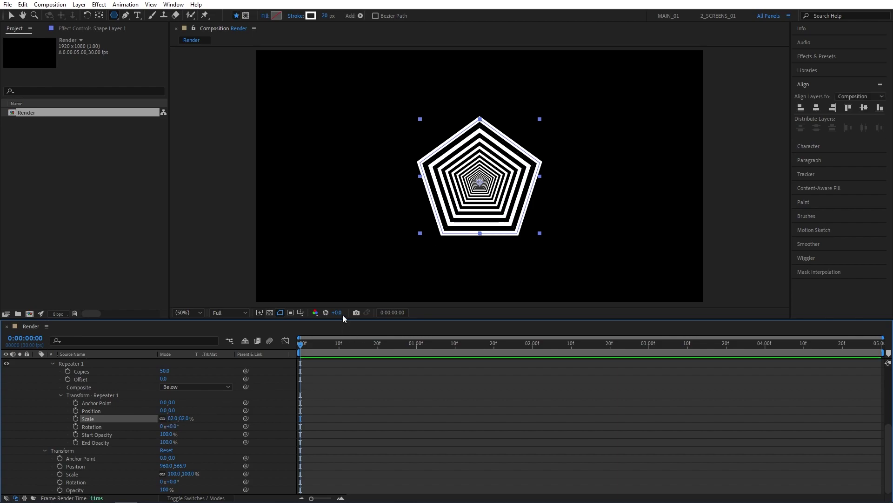
{"action": "left_click_drag", "start_coordinate": [172, 418], "coordinate": [170, 418]}
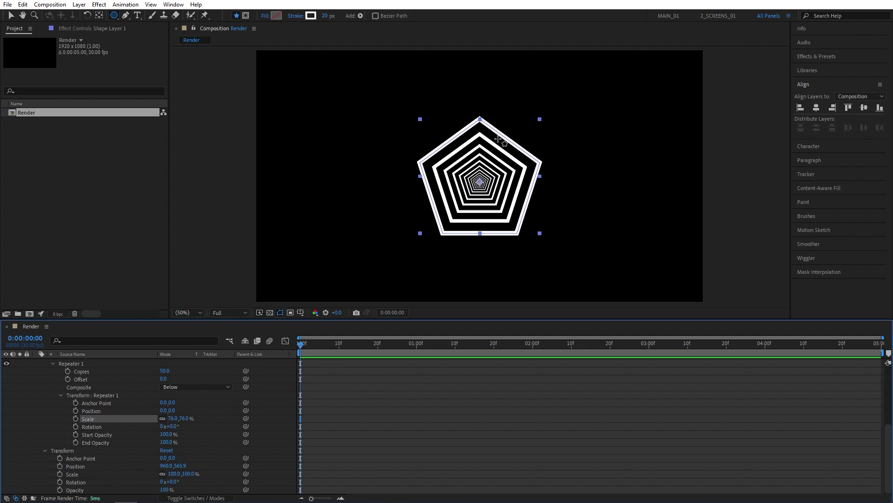
{"action": "left_click", "coordinate": [173, 417]}
{"action": "type", "text": "70"}
{"action": "left_click", "coordinate": [214, 407]}
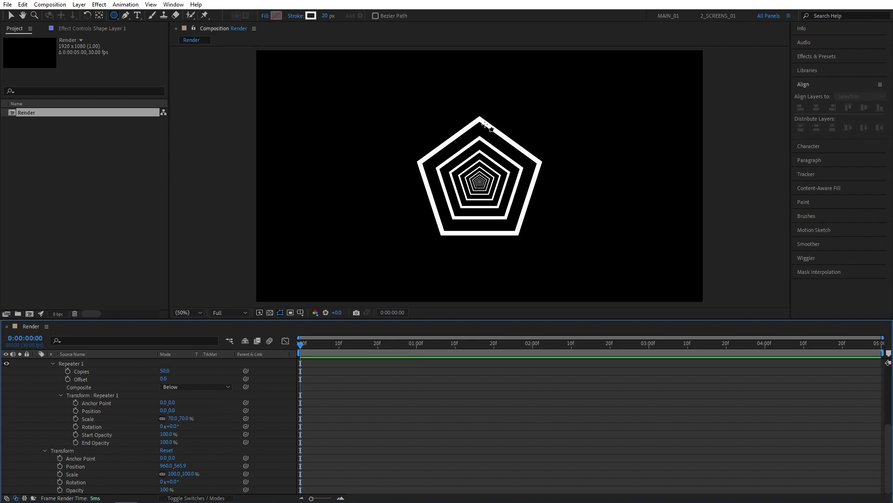
{"action": "left_click", "coordinate": [491, 128]}
Set the Repeater 1 Offset to -6.0 so the rings spread across the frame.
{"action": "scroll", "coordinate": [206, 378], "scroll_direction": "up", "scroll_amount": 1}
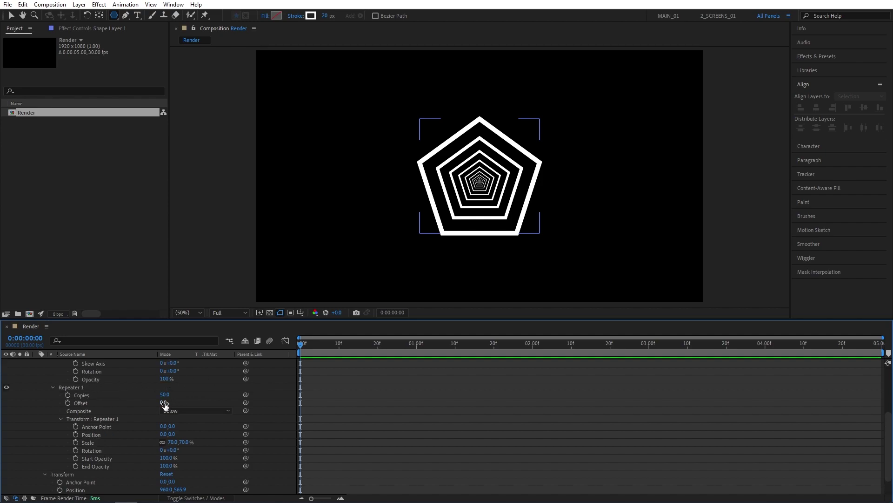
{"action": "key", "text": "ctrl"}
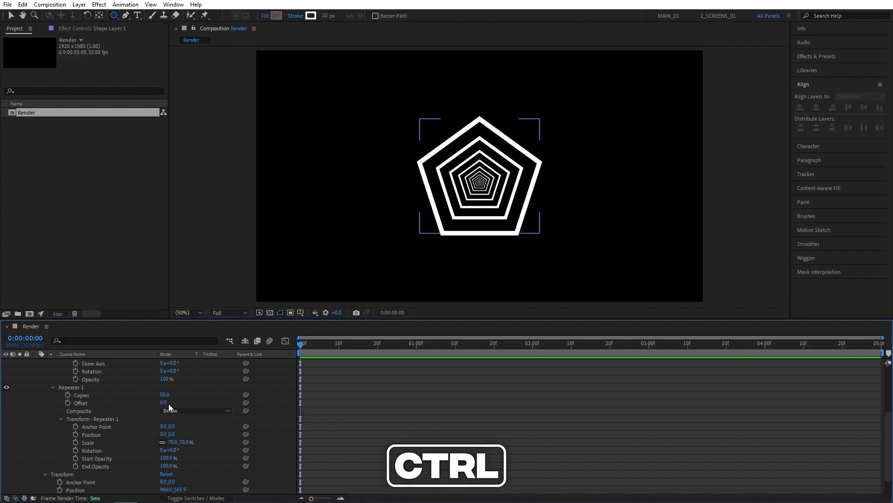
{"action": "left_click_drag", "start_coordinate": [167, 402], "coordinate": [142, 403]}
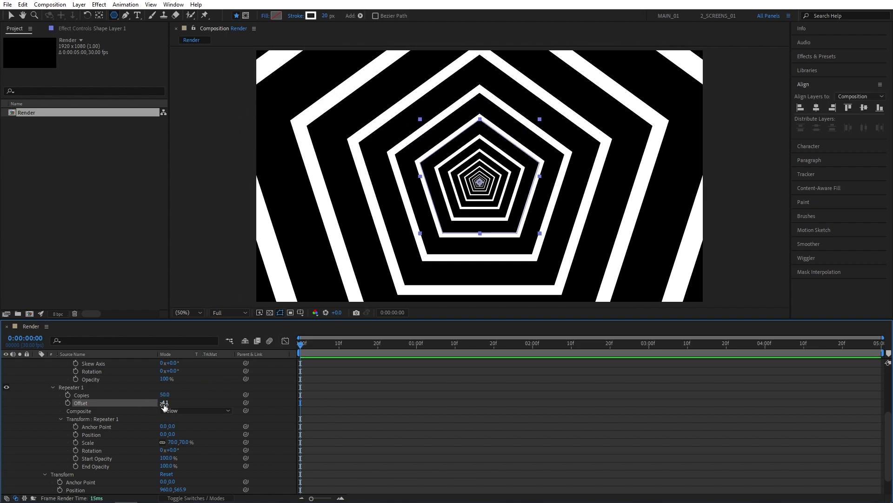
{"action": "left_click", "coordinate": [167, 403]}
{"action": "type", "text": "-6"}
{"action": "key", "text": "Return"}
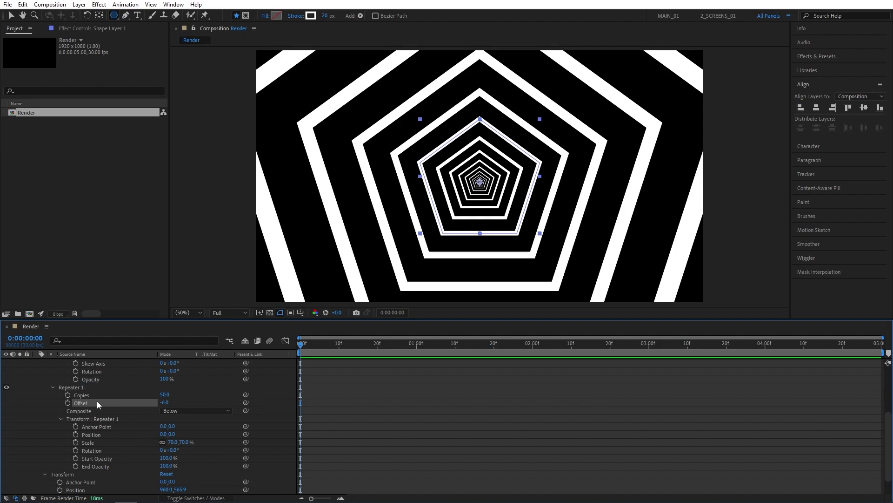
Keyframe the repeater Offset from -6.0 at frame 0 to -10.0 at 0:00:04:29.
{"action": "left_click", "coordinate": [68, 402]}
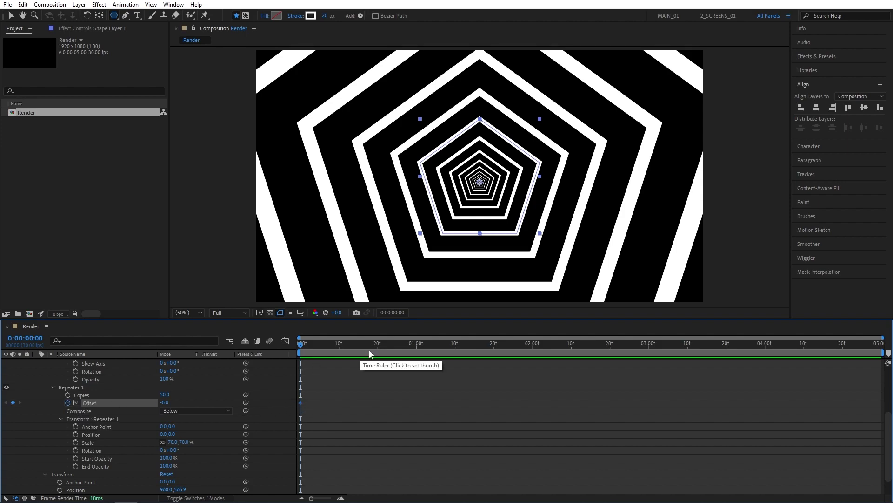
{"action": "left_click_drag", "start_coordinate": [303, 347], "coordinate": [877, 348]}
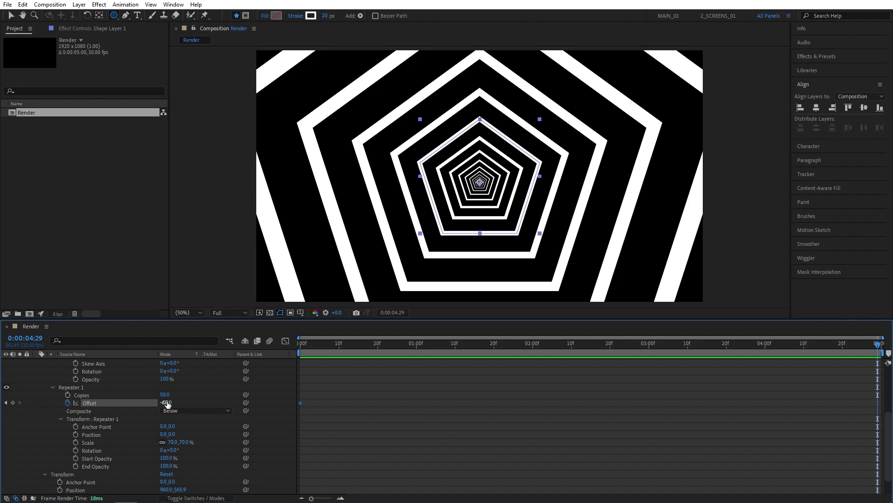
{"action": "left_click_drag", "start_coordinate": [308, 344], "coordinate": [879, 347]}
{"action": "type", "text": "-10"}
{"action": "key", "text": "Return"}
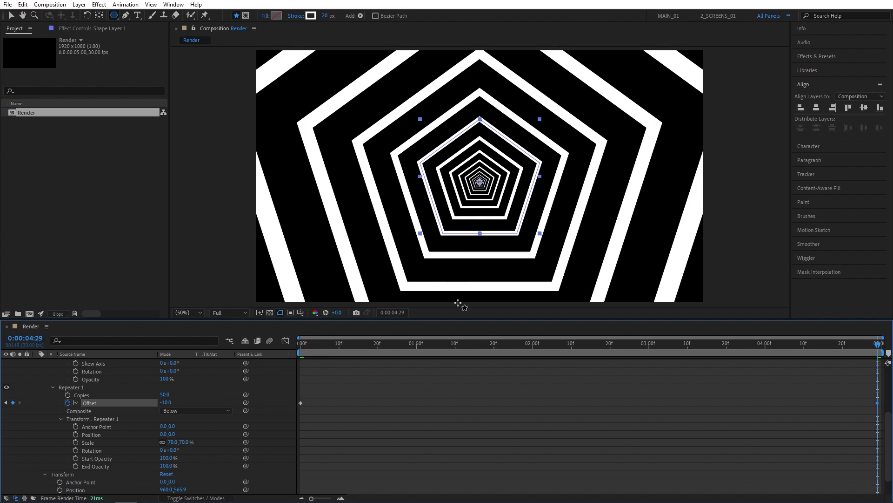
Scrub and preview the tunnel animation, then return the playhead to the start.
{"action": "left_click", "coordinate": [529, 347]}
{"action": "left_click_drag", "start_coordinate": [521, 351], "coordinate": [884, 355]}
{"action": "mouse_move", "coordinate": [878, 404]}
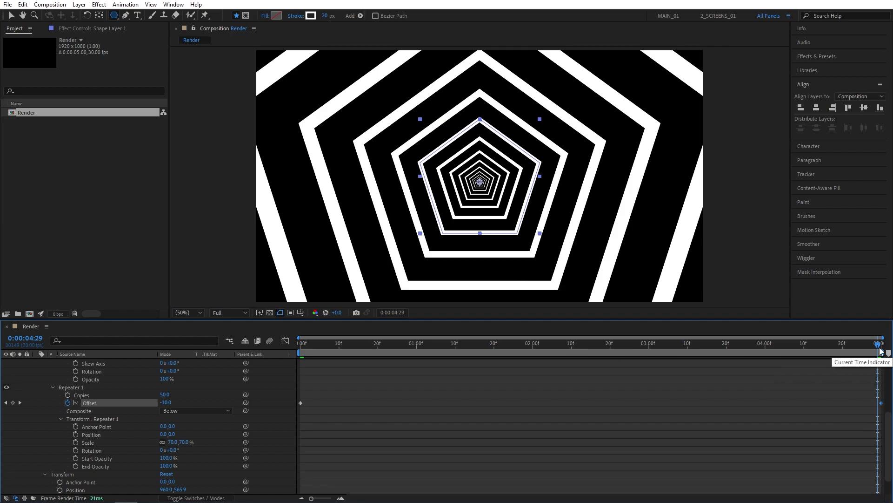
{"action": "left_click_drag", "start_coordinate": [878, 345], "coordinate": [852, 347]}
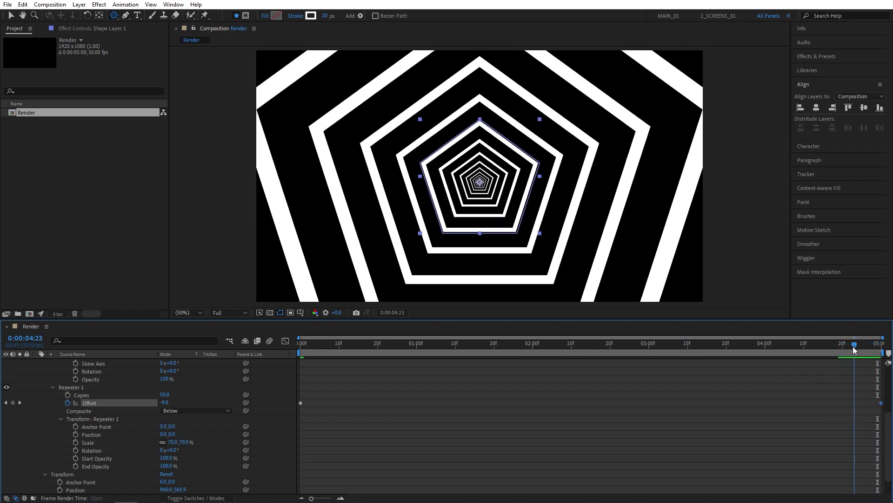
{"action": "key", "text": "space"}
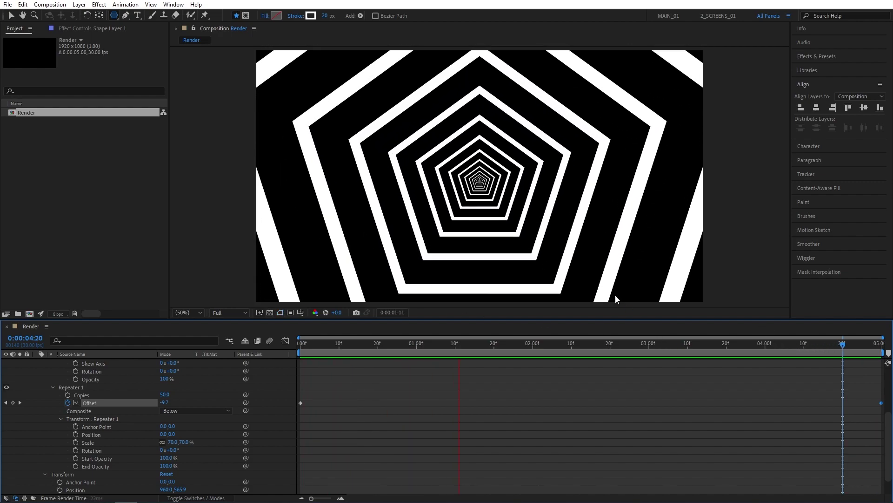
{"action": "left_click_drag", "start_coordinate": [614, 347], "coordinate": [277, 355]}
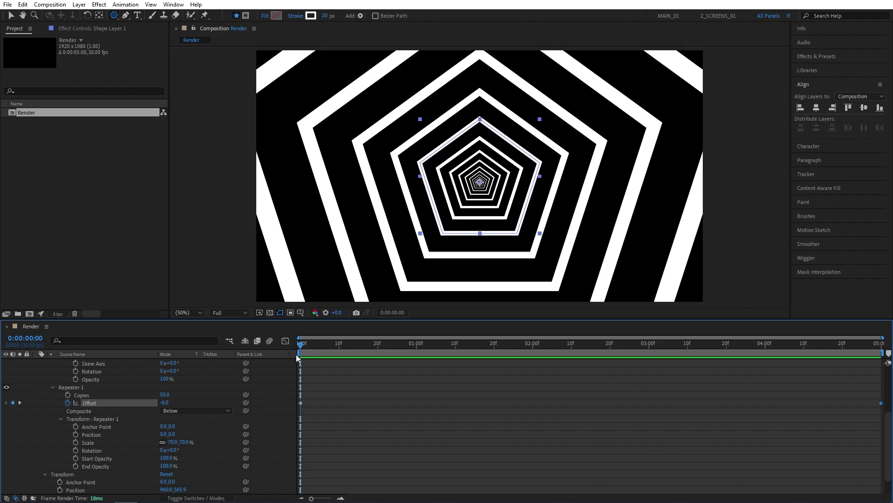
{"action": "scroll", "coordinate": [227, 376], "scroll_direction": "up", "scroll_amount": 5}
{"action": "left_click", "coordinate": [37, 362]}
{"action": "left_click", "coordinate": [122, 398]}
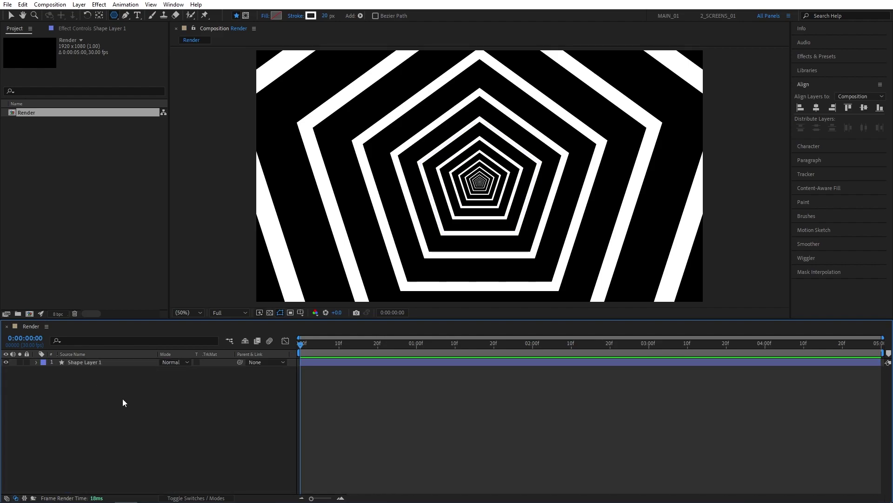
{"action": "left_click", "coordinate": [37, 363]}
{"action": "scroll", "coordinate": [63, 431], "scroll_direction": "down", "scroll_amount": 3}
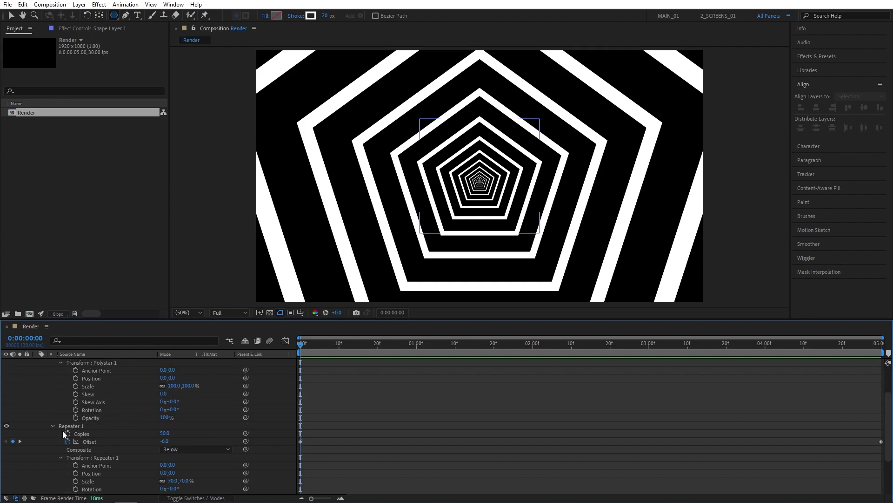
{"action": "scroll", "coordinate": [37, 434], "scroll_direction": "down", "scroll_amount": 2}
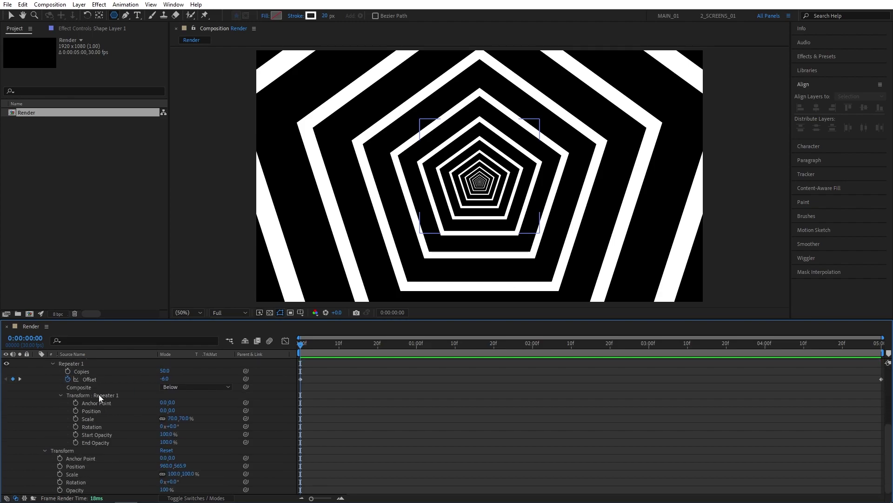
{"action": "key", "text": "space"}
{"action": "key", "text": "space"}
{"action": "left_click_drag", "start_coordinate": [163, 410], "coordinate": [197, 412]}
{"action": "key", "text": "ctrl+z"}
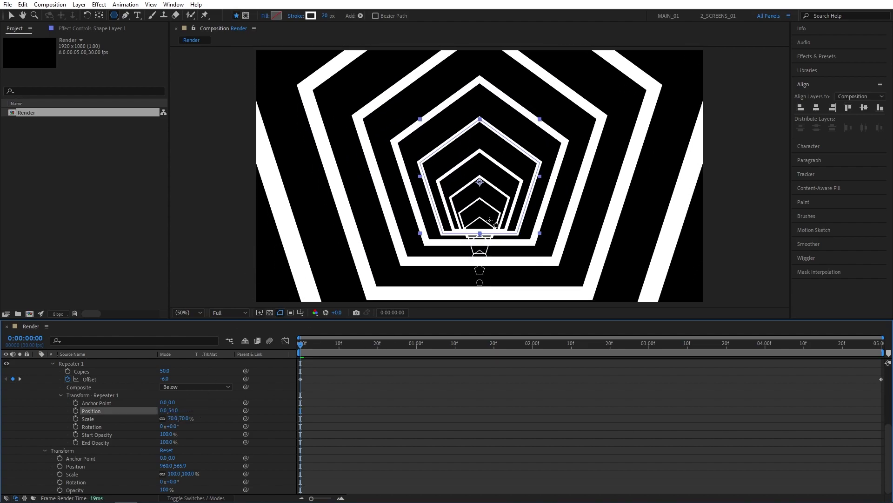
{"action": "key", "text": "ctrl+z"}
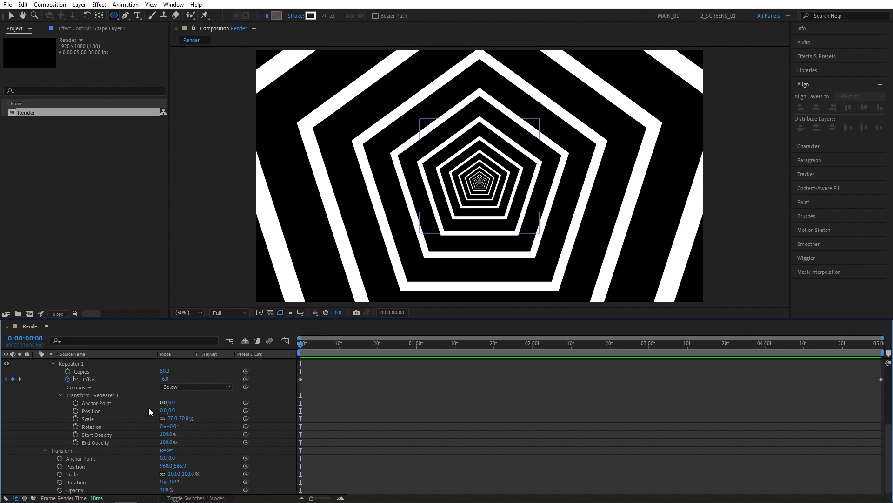
{"action": "left_click_drag", "start_coordinate": [171, 419], "coordinate": [168, 419]}
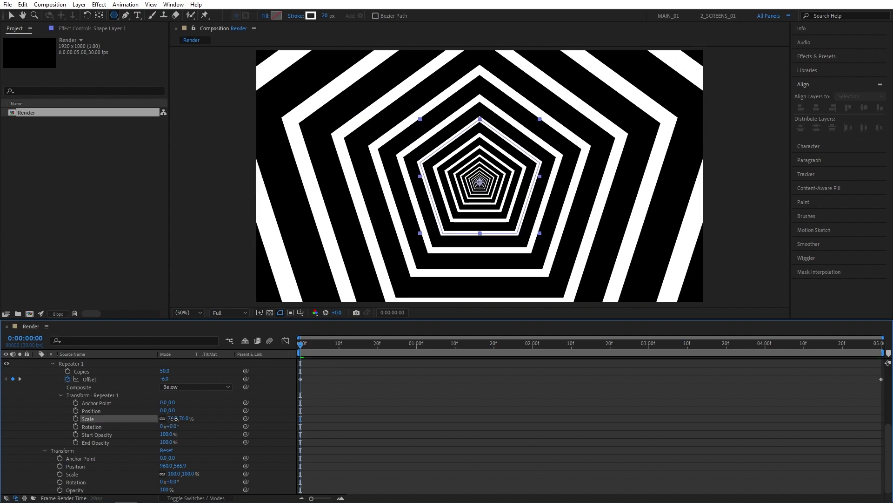
{"action": "left_click_drag", "start_coordinate": [173, 419], "coordinate": [175, 418]}
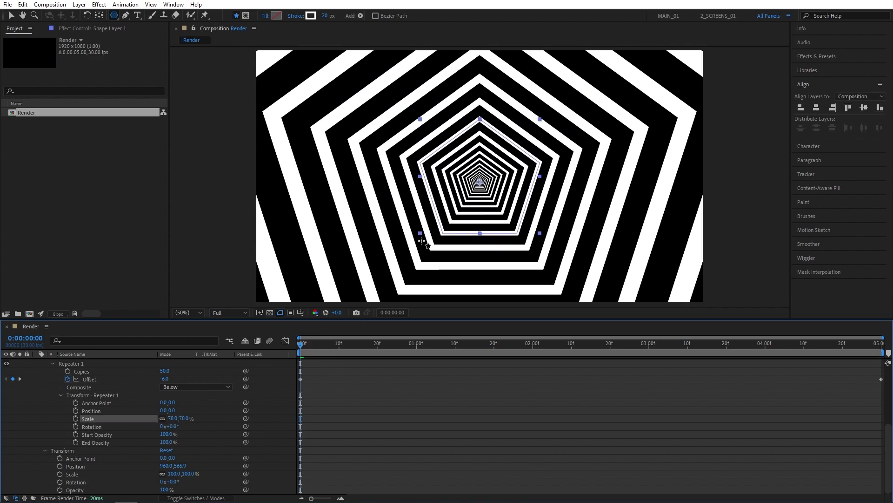
{"action": "key", "text": "ctrl+z"}
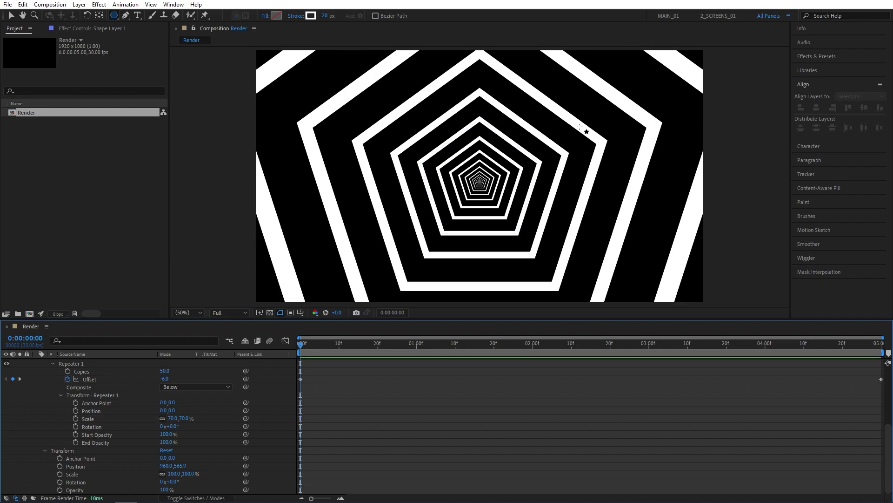
{"action": "left_click", "coordinate": [183, 402]}
{"action": "left_click_drag", "start_coordinate": [173, 427], "coordinate": [176, 425]}
{"action": "key", "text": "space"}
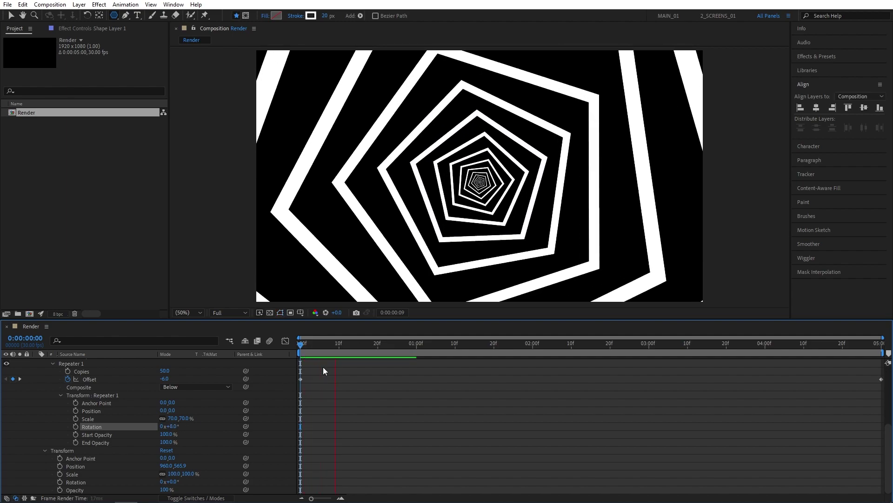
{"action": "key", "text": "space"}
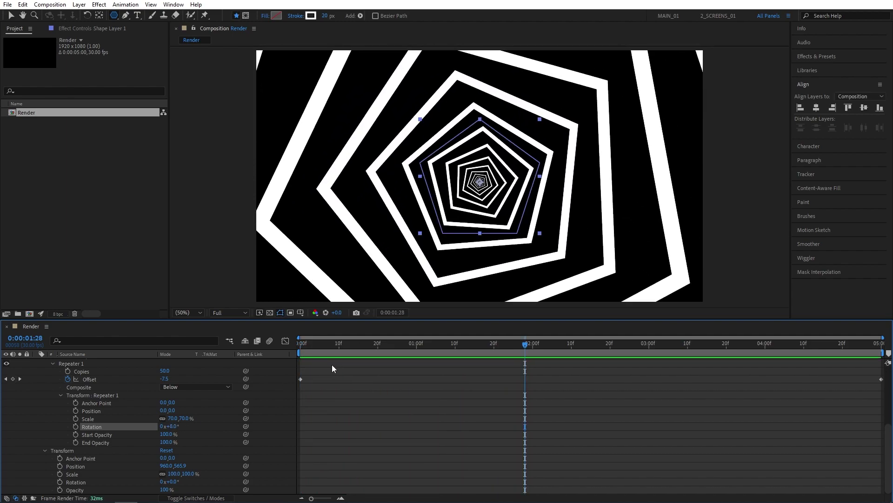
{"action": "key", "text": "ctrl+z"}
{"action": "left_click_drag", "start_coordinate": [356, 347], "coordinate": [303, 344]}
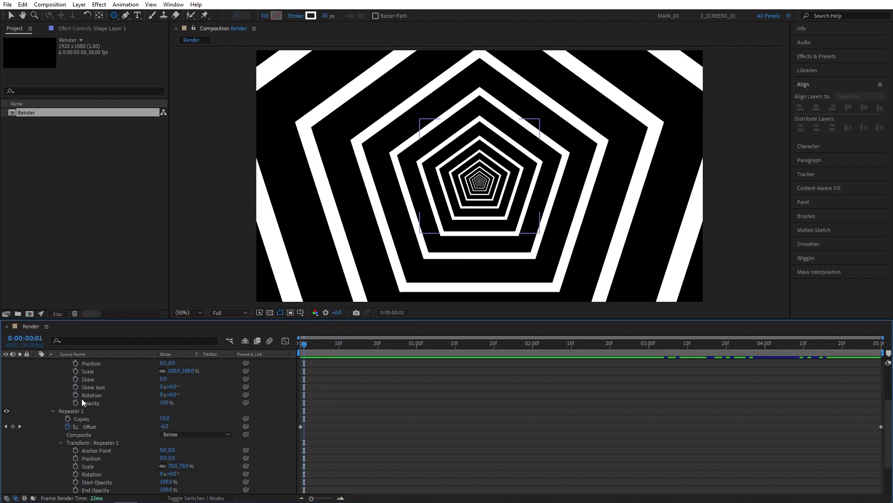
Try different polystar point counts, including 4 and 100, turning the tunnel into rings.
{"action": "scroll", "coordinate": [72, 404], "scroll_direction": "up", "scroll_amount": 5}
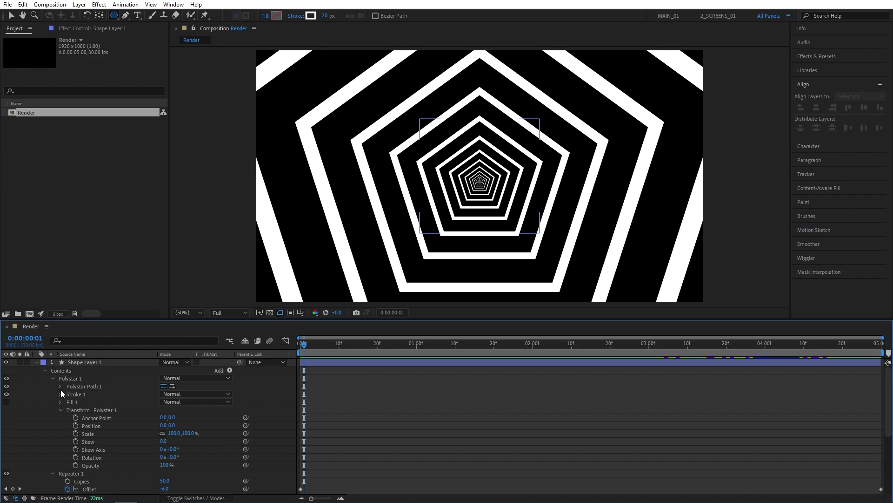
{"action": "left_click", "coordinate": [60, 386]}
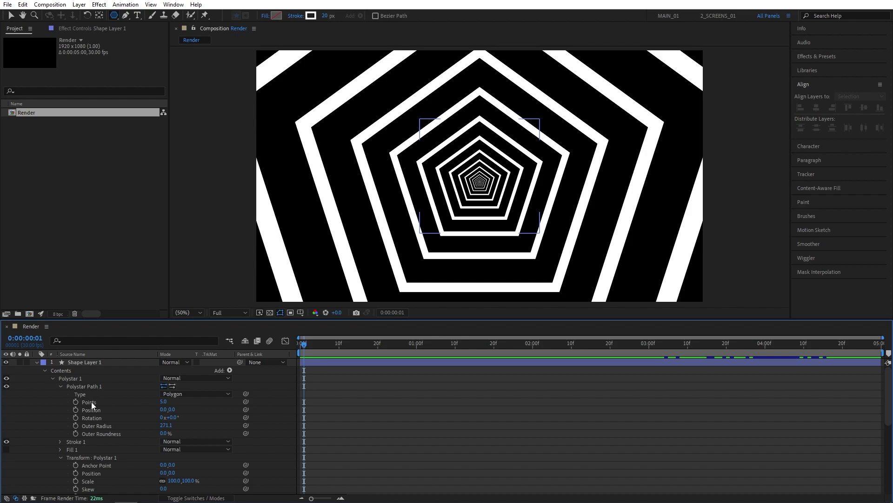
{"action": "left_click_drag", "start_coordinate": [164, 404], "coordinate": [135, 404]}
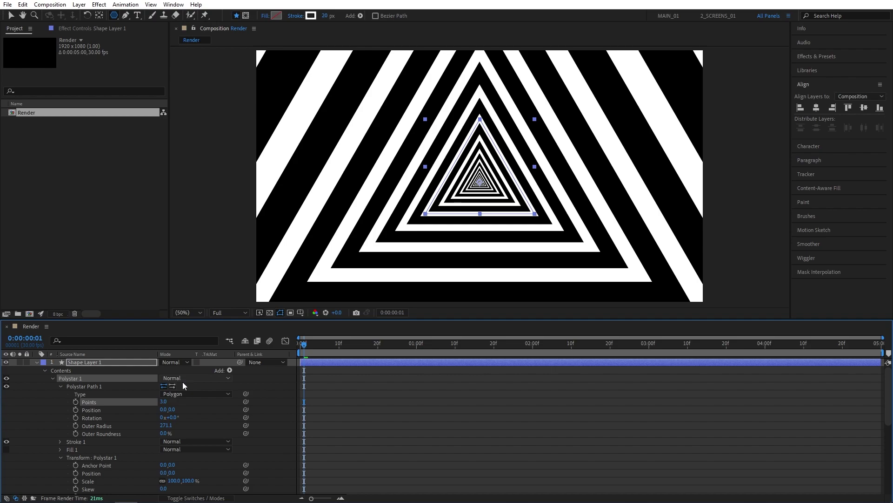
{"action": "left_click", "coordinate": [163, 402]}
{"action": "type", "text": "4"}
{"action": "left_click", "coordinate": [477, 240]}
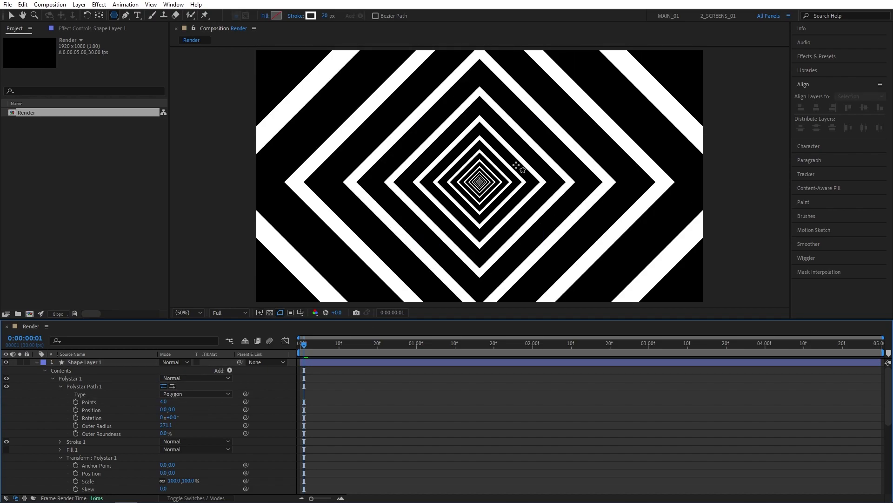
{"action": "left_click_drag", "start_coordinate": [163, 401], "coordinate": [167, 401]}
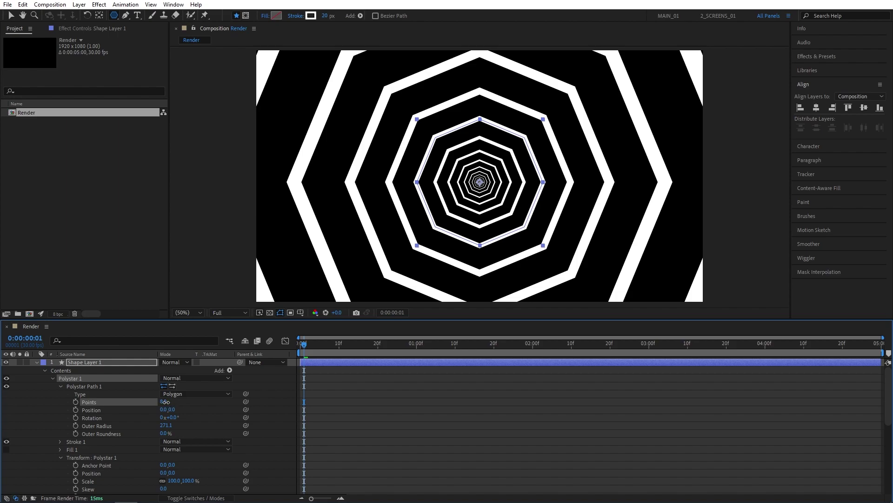
{"action": "left_click", "coordinate": [165, 401]}
{"action": "type", "text": "100"}
{"action": "left_click", "coordinate": [431, 265]}
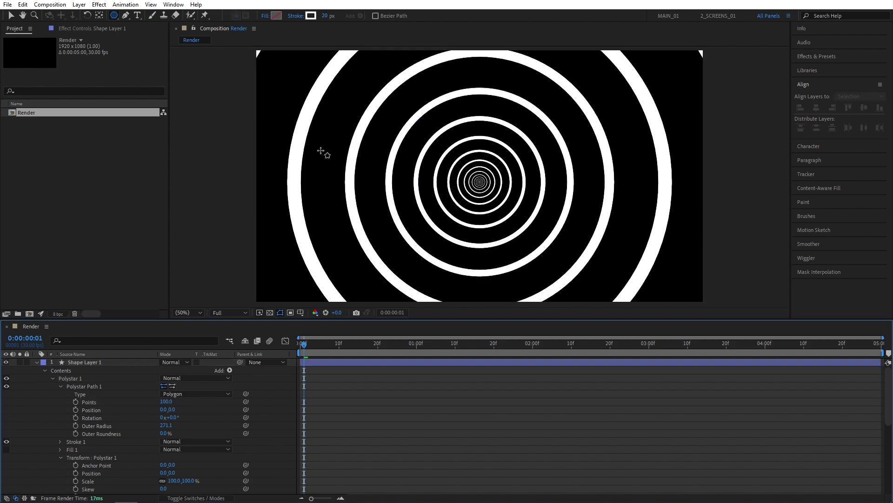
Preview the ring tunnel, then set Points to 5 to restore the pentagon tunnel.
{"action": "key", "text": "space"}
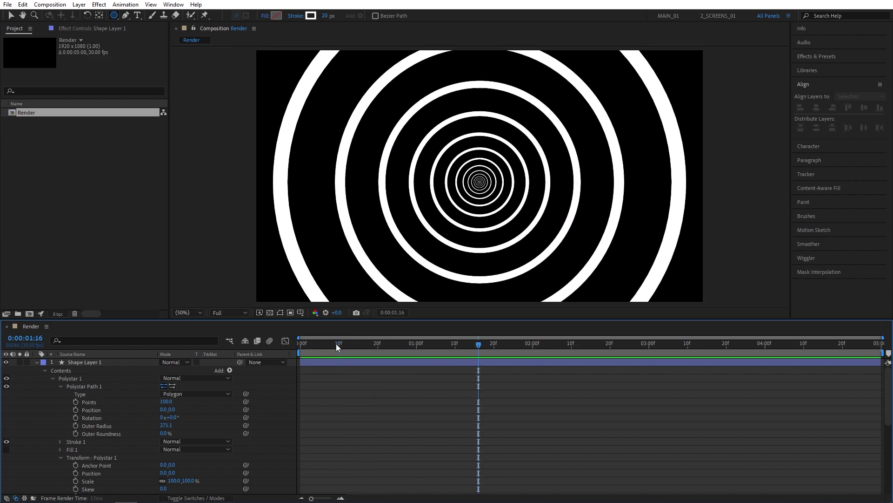
{"action": "left_click", "coordinate": [337, 345]}
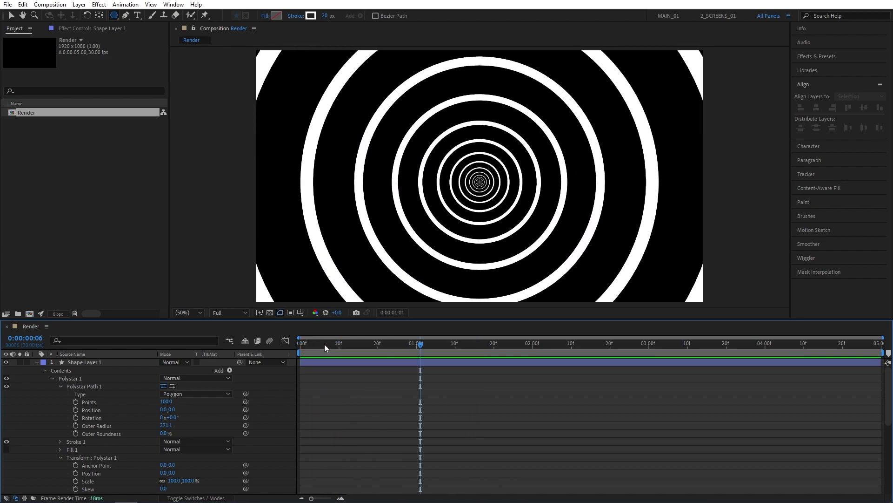
{"action": "left_click", "coordinate": [158, 382]}
{"action": "left_click", "coordinate": [167, 402]}
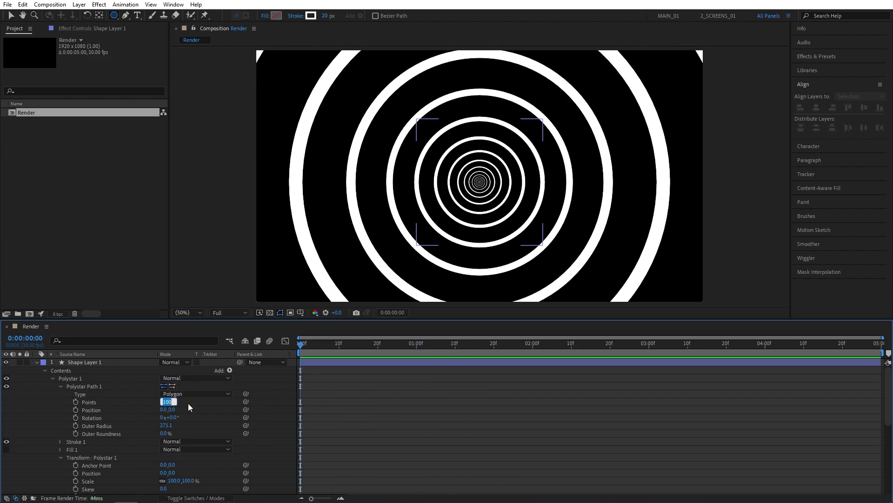
{"action": "type", "text": "5"}
{"action": "key", "text": "Return"}
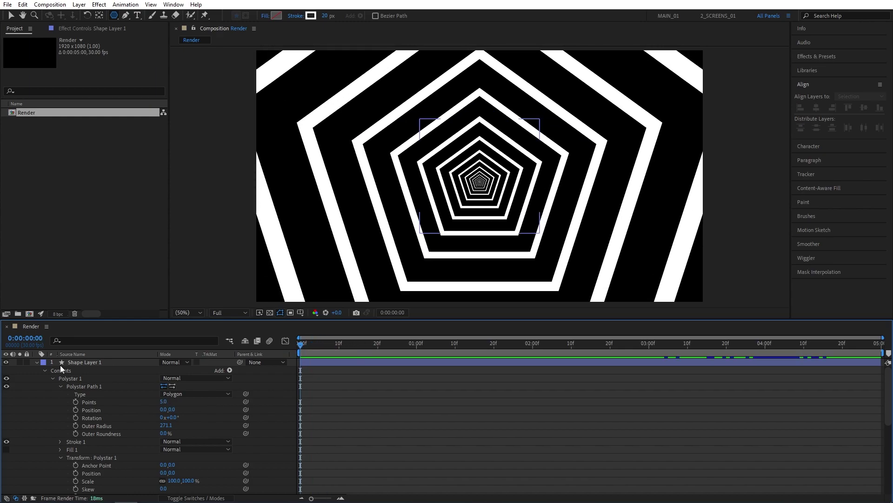
{"action": "left_click", "coordinate": [317, 344]}
{"action": "left_click_drag", "start_coordinate": [310, 346], "coordinate": [294, 347]}
Collapse Shape Layer 1 and start a new solid named 'BG'.
{"action": "left_click", "coordinate": [36, 362]}
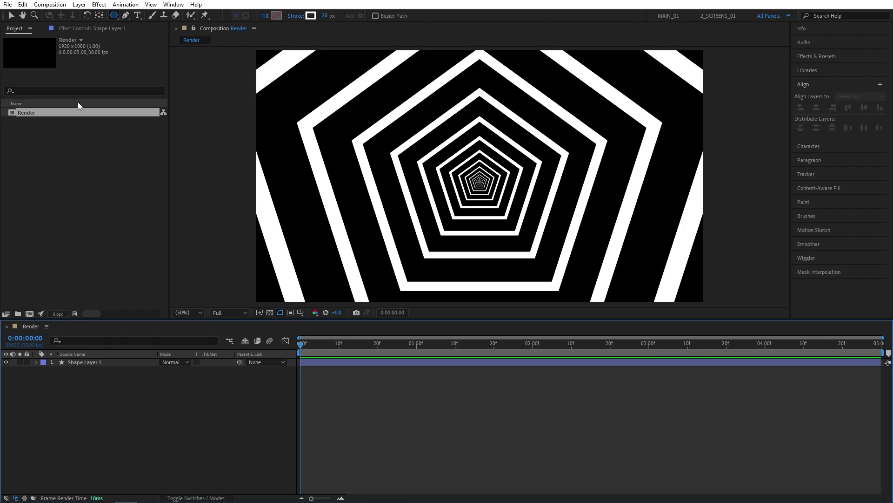
{"action": "left_click", "coordinate": [79, 5]}
{"action": "mouse_move", "coordinate": [91, 14]}
{"action": "left_click", "coordinate": [201, 24]}
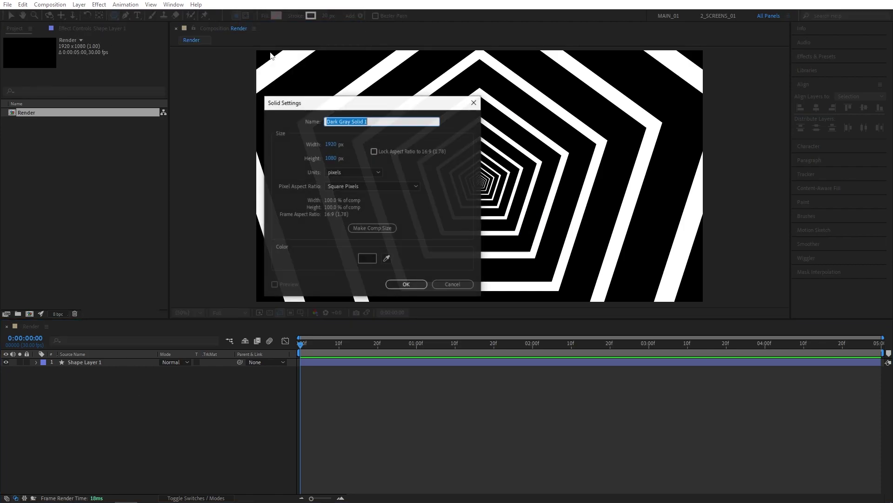
{"action": "type", "text": "BG"}
Give the BG solid dark gray colour 161616 and place it beneath Shape Layer 1.
{"action": "left_click", "coordinate": [375, 258]}
{"action": "left_click_drag", "start_coordinate": [53, 240], "coordinate": [14, 238]}
{"action": "left_click", "coordinate": [215, 131]}
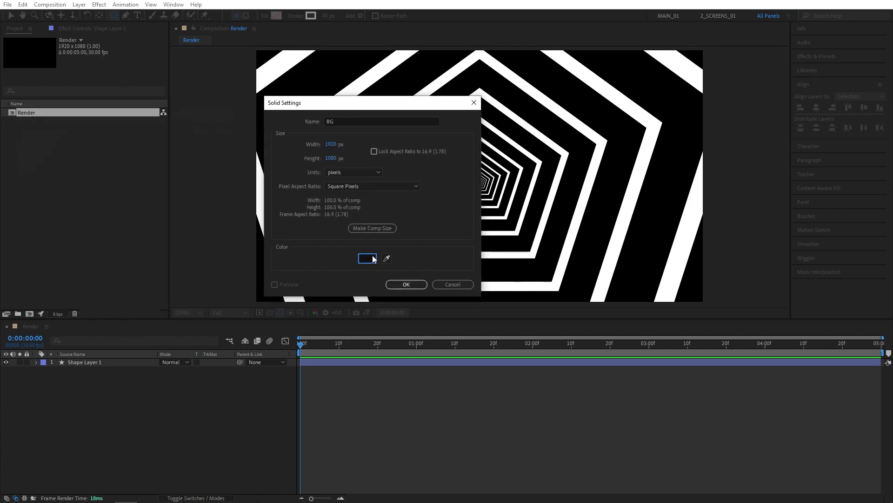
{"action": "left_click", "coordinate": [405, 284]}
{"action": "left_click_drag", "start_coordinate": [65, 396], "coordinate": [68, 393]}
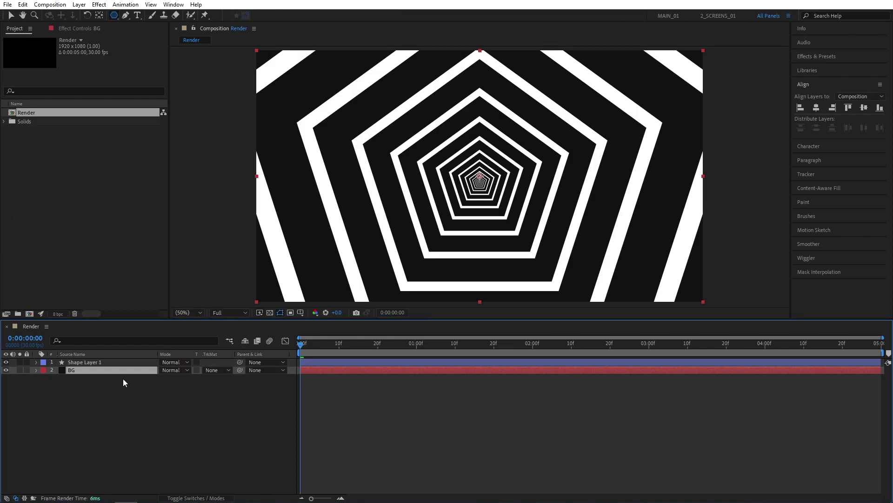
{"action": "left_click", "coordinate": [107, 403]}
Add an adjustment layer on top and apply two Glow effects to it.
{"action": "left_click", "coordinate": [79, 4]}
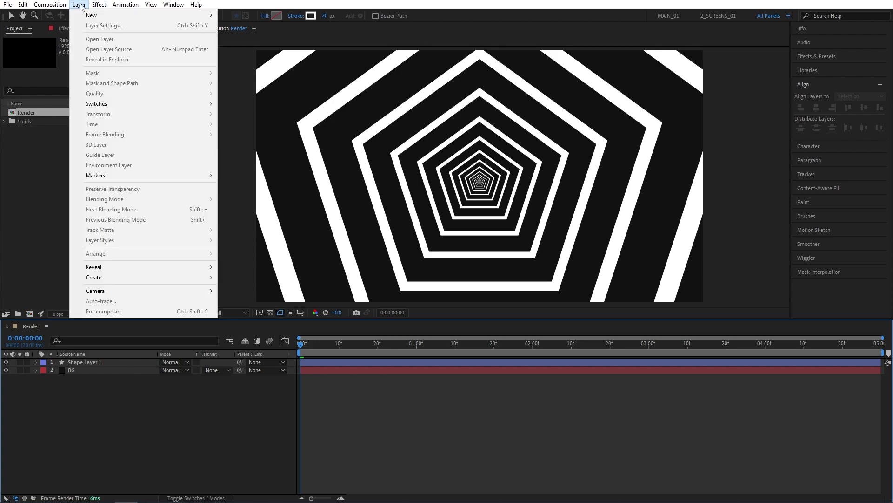
{"action": "mouse_move", "coordinate": [93, 15]}
{"action": "left_click", "coordinate": [247, 80]}
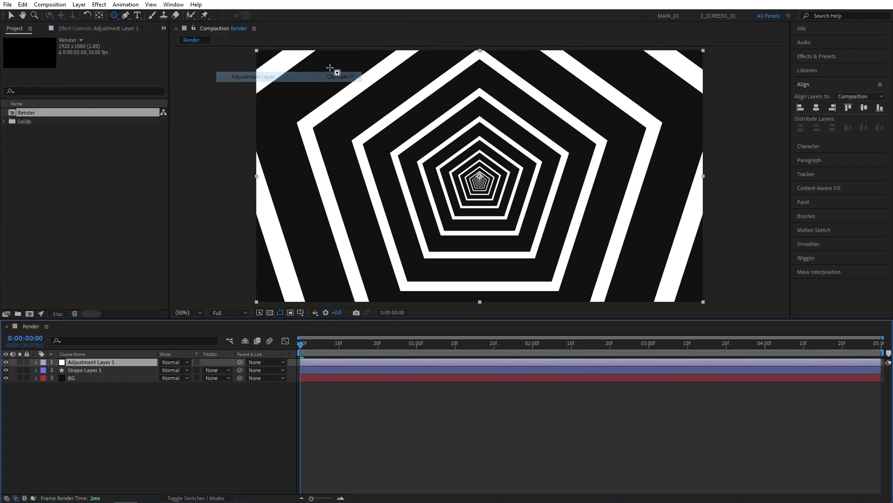
{"action": "left_click", "coordinate": [819, 56]}
{"action": "left_click", "coordinate": [833, 69]}
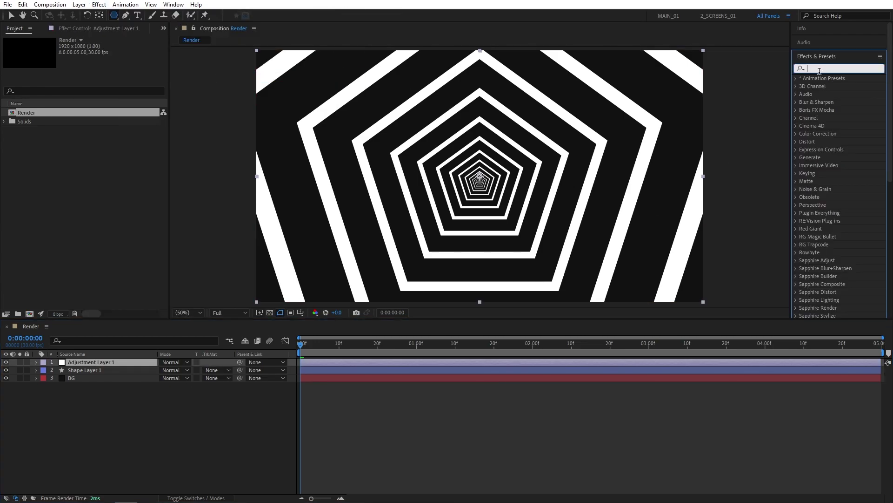
{"action": "type", "text": "glow"}
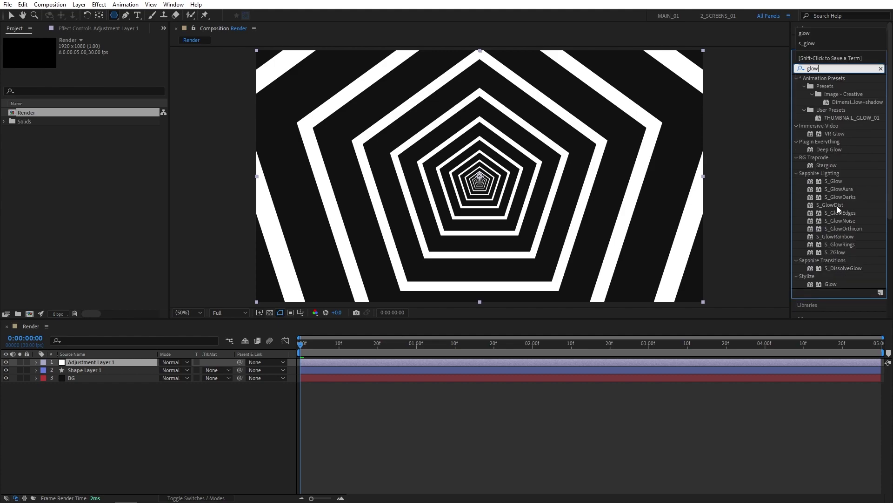
{"action": "left_click_drag", "start_coordinate": [831, 284], "coordinate": [130, 362]}
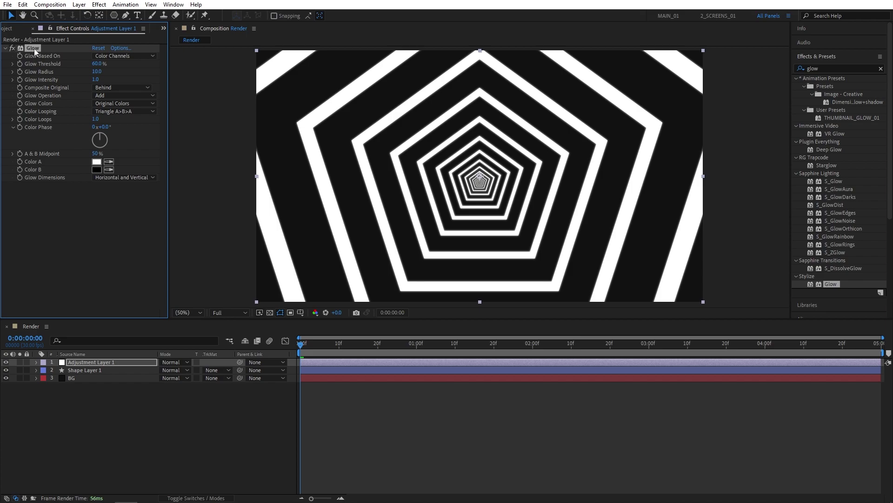
{"action": "key", "text": "ctrl+d"}
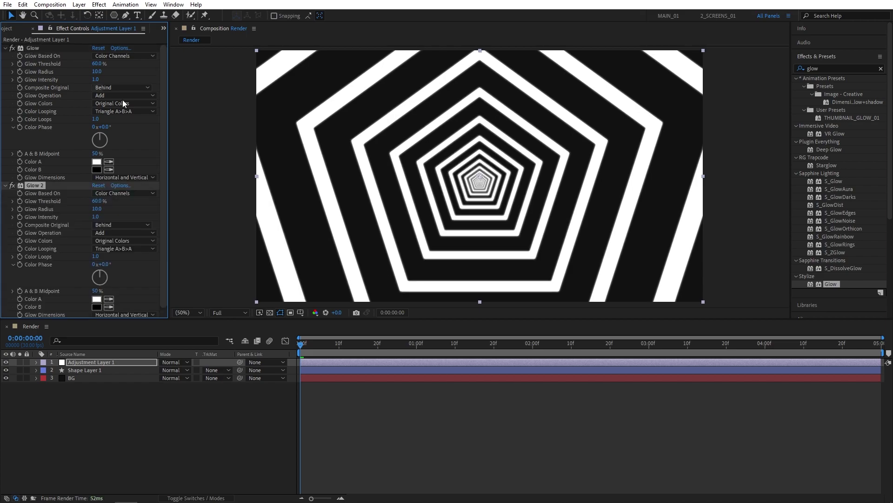
Set Glow 2's radius to 40 and intensity to 0.5.
{"action": "left_click", "coordinate": [96, 209]}
{"action": "type", "text": "40"}
{"action": "key", "text": "Return"}
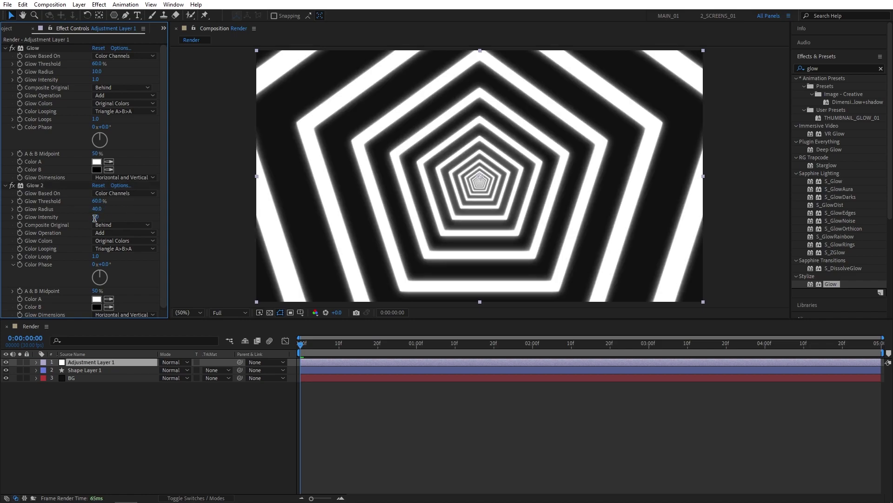
{"action": "left_click", "coordinate": [95, 217]}
{"action": "type", "text": "0.5"}
{"action": "key", "text": "Return"}
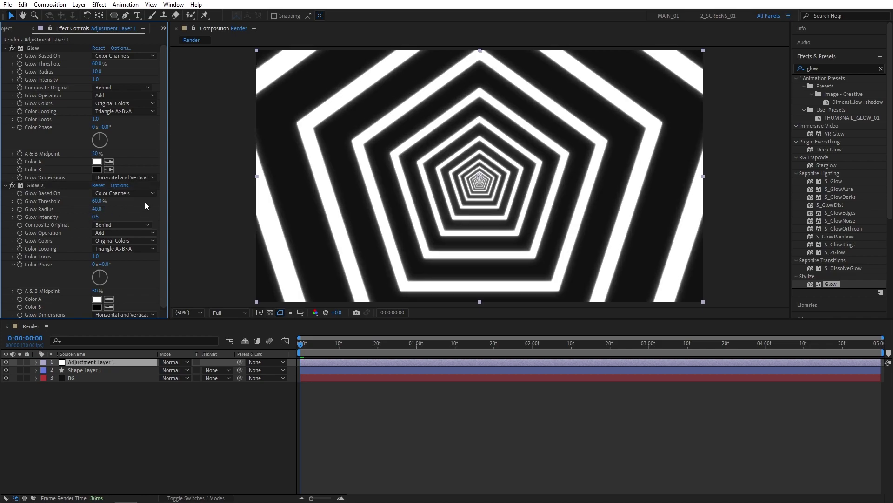
Add Noise at 6% to the adjustment layer with Use Color Noise turned off.
{"action": "left_click", "coordinate": [837, 68]}
{"action": "type", "text": "noise"}
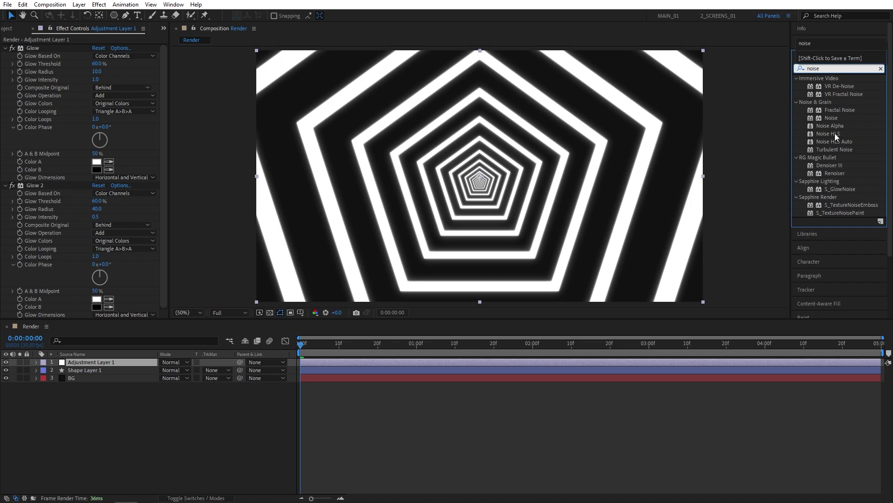
{"action": "left_click_drag", "start_coordinate": [832, 118], "coordinate": [123, 361]}
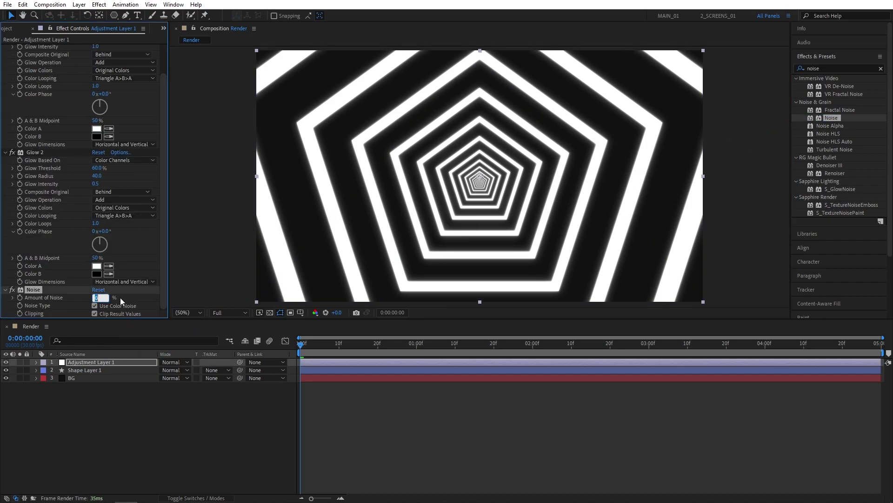
{"action": "type", "text": "6"}
{"action": "key", "text": "Return"}
{"action": "left_click", "coordinate": [95, 305]}
Deselect the layers and scrub through the tunnel to check the glow and grain.
{"action": "left_click", "coordinate": [127, 404]}
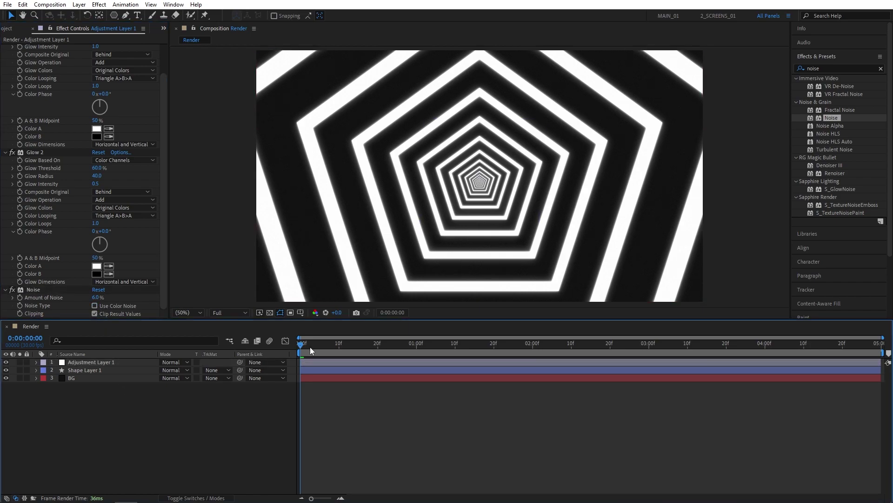
{"action": "left_click_drag", "start_coordinate": [310, 347], "coordinate": [260, 283]}
{"action": "scroll", "coordinate": [167, 236], "scroll_direction": "up", "scroll_amount": 3}
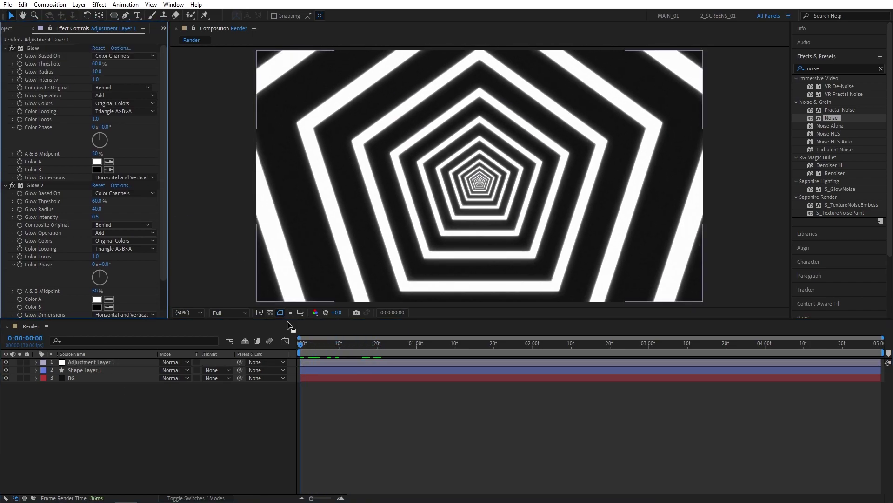
{"action": "mouse_move", "coordinate": [301, 343]}
{"action": "left_mouse_down"}
{"action": "mouse_move", "coordinate": [329, 344]}
{"action": "mouse_move", "coordinate": [298, 345]}
{"action": "left_mouse_up"}
{"action": "left_click", "coordinate": [91, 370]}
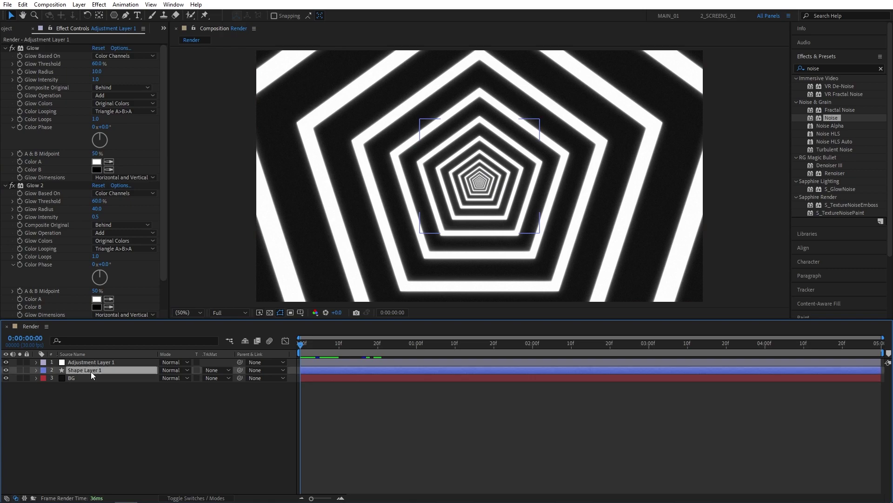
{"action": "left_click", "coordinate": [386, 16]}
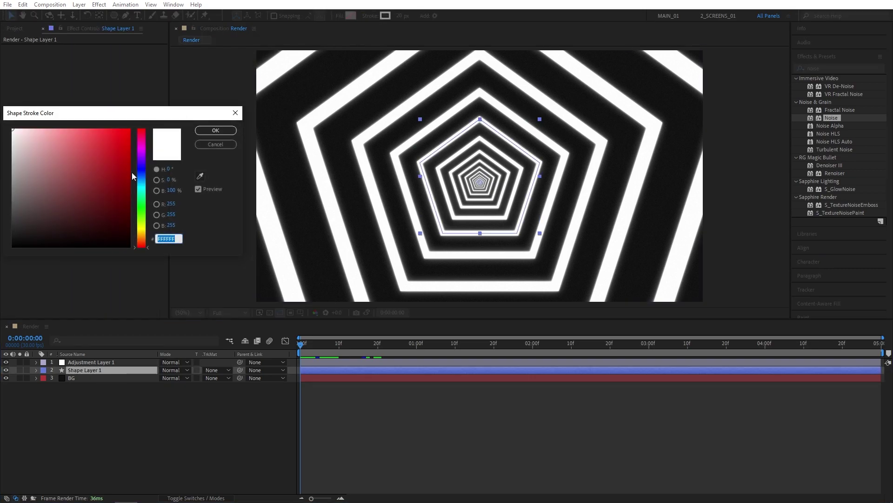
{"action": "left_click_drag", "start_coordinate": [132, 176], "coordinate": [144, 192]}
{"action": "left_click", "coordinate": [130, 129]}
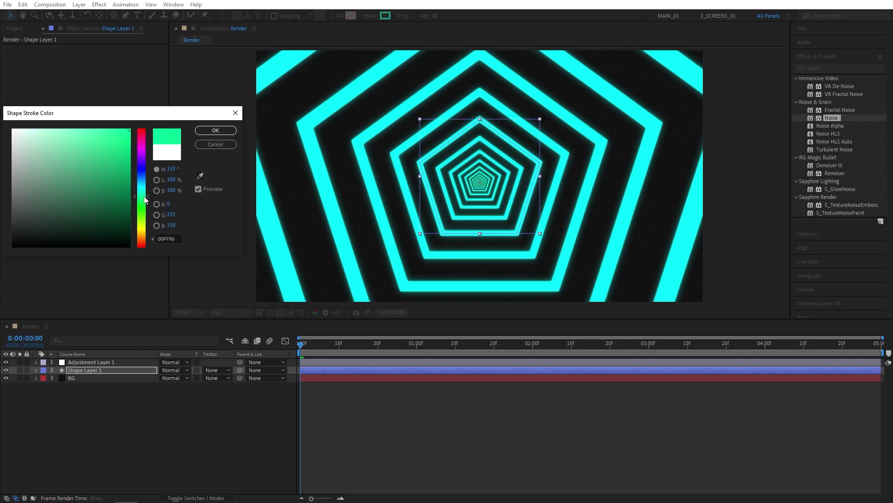
{"action": "left_click", "coordinate": [216, 130]}
{"action": "key", "text": "space"}
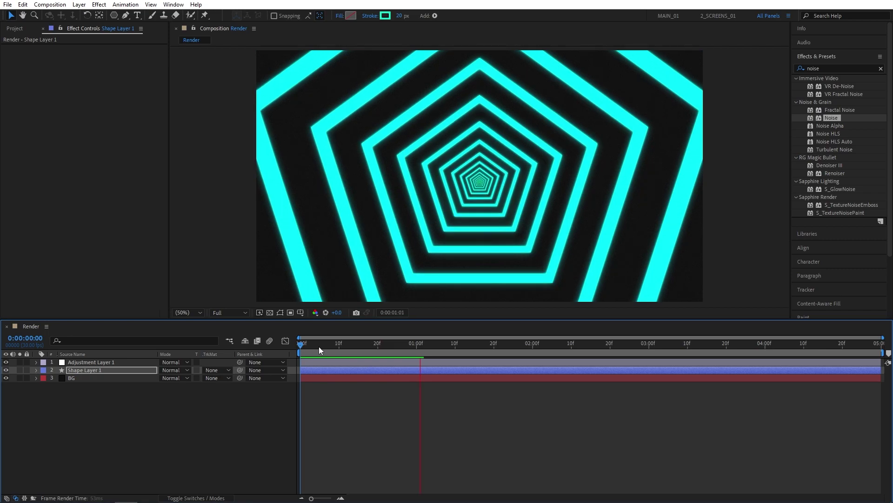
{"action": "left_click", "coordinate": [337, 347]}
{"action": "key", "text": "Home"}
{"action": "key", "text": "space"}
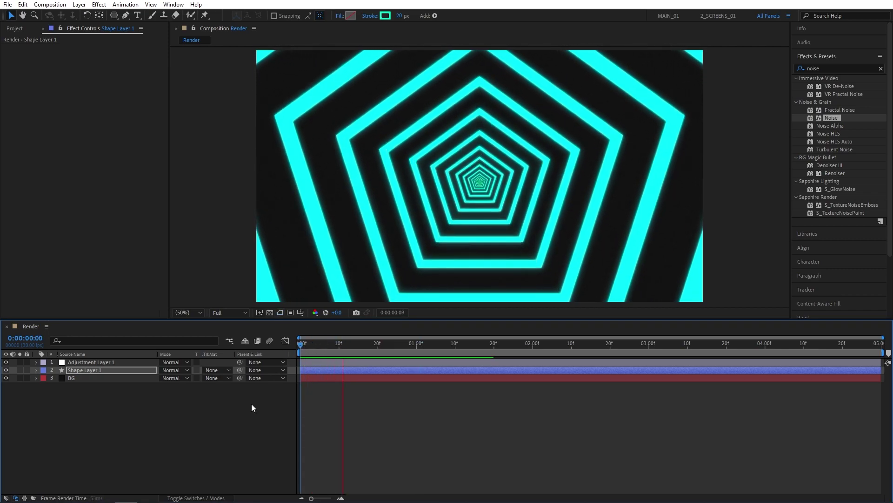
{"action": "key", "text": "space"}
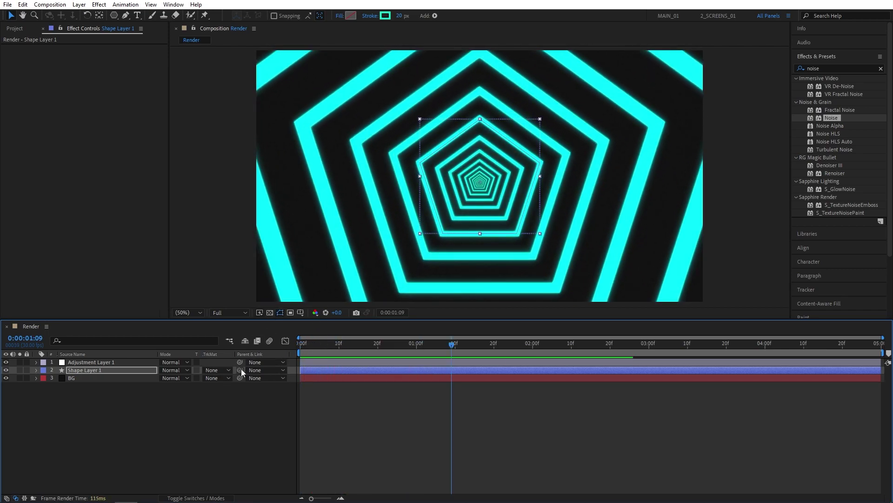
{"action": "key", "text": "ctrl+z"}
{"action": "key", "text": "space"}
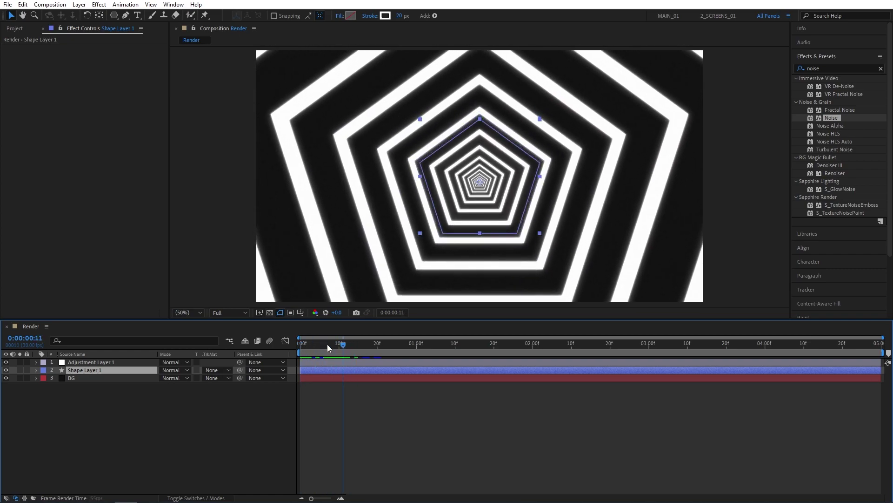
{"action": "left_click", "coordinate": [241, 397]}
{"action": "key", "text": "space"}
{"action": "key", "text": "space"}
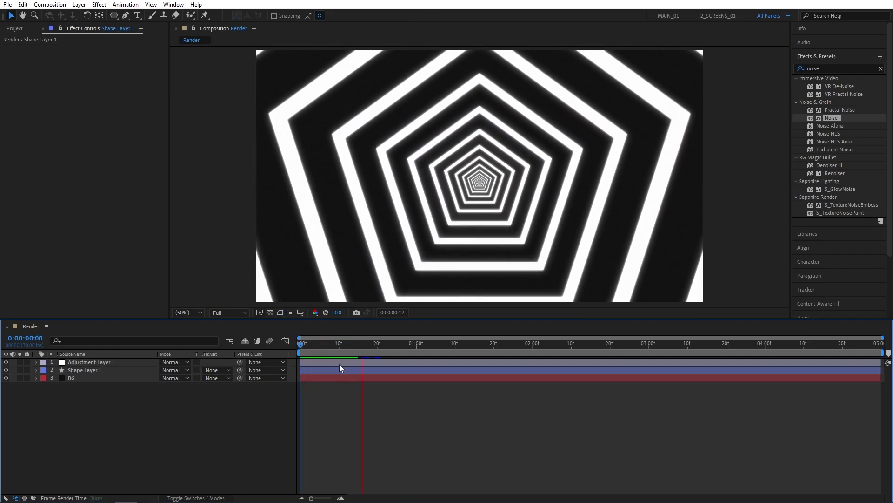
{"action": "left_click_drag", "start_coordinate": [329, 347], "coordinate": [284, 344]}
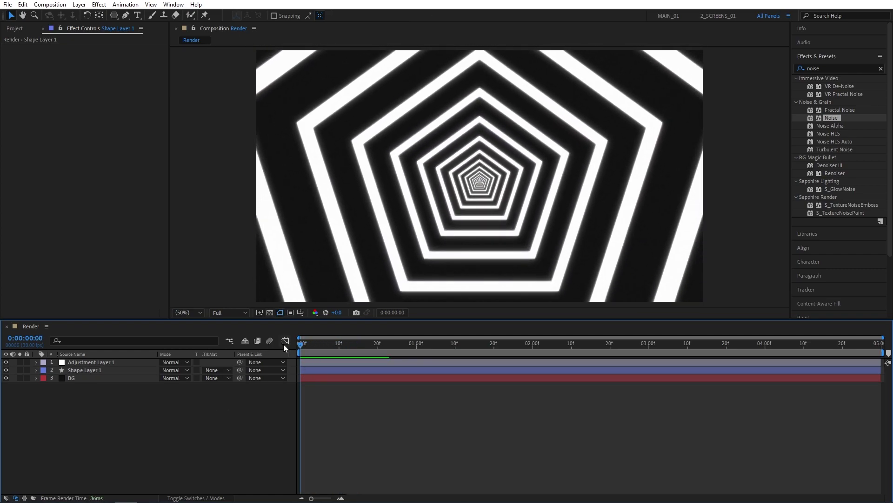